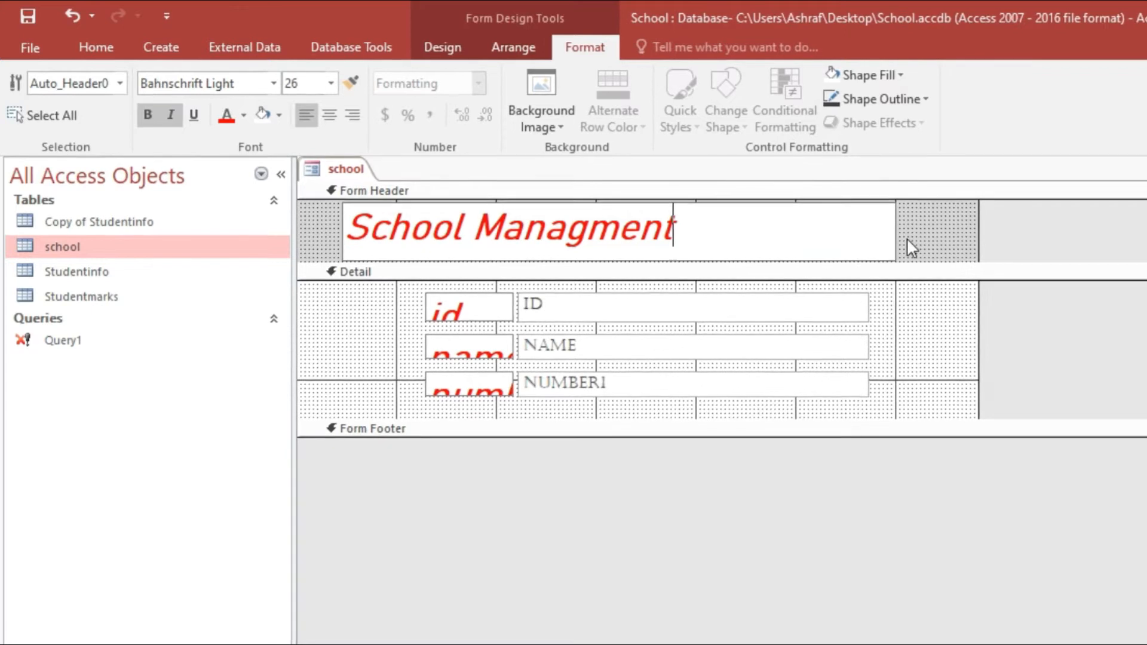
# Compare the number formatting options available for the form title and the ID field
pyautogui.click(730, 256)
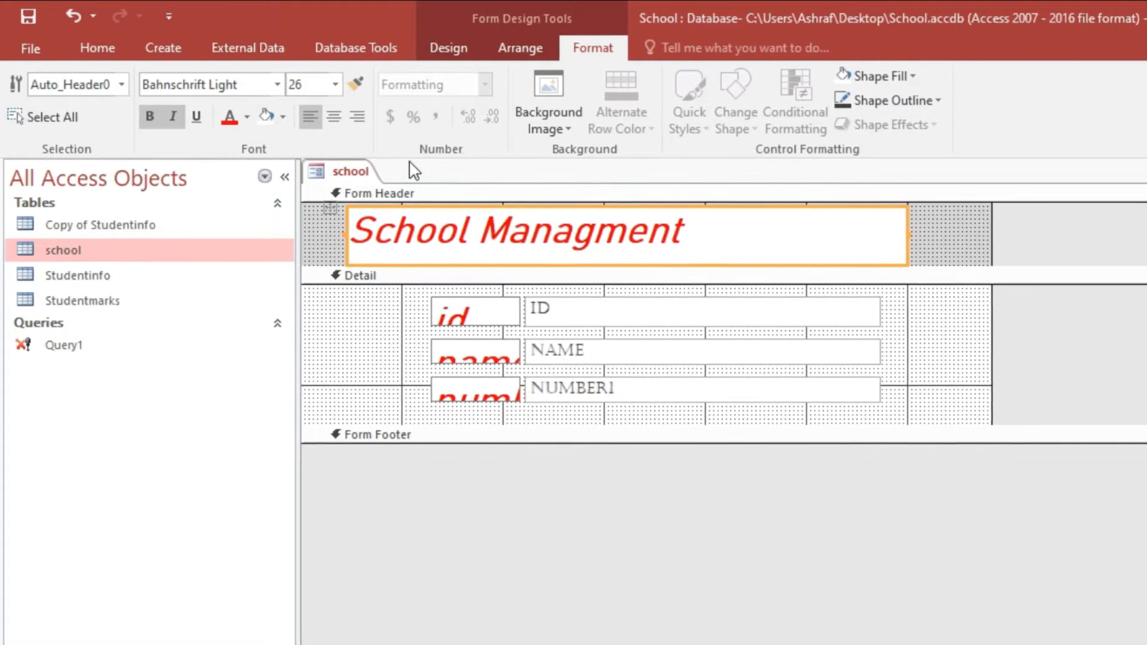
pyautogui.click(569, 324)
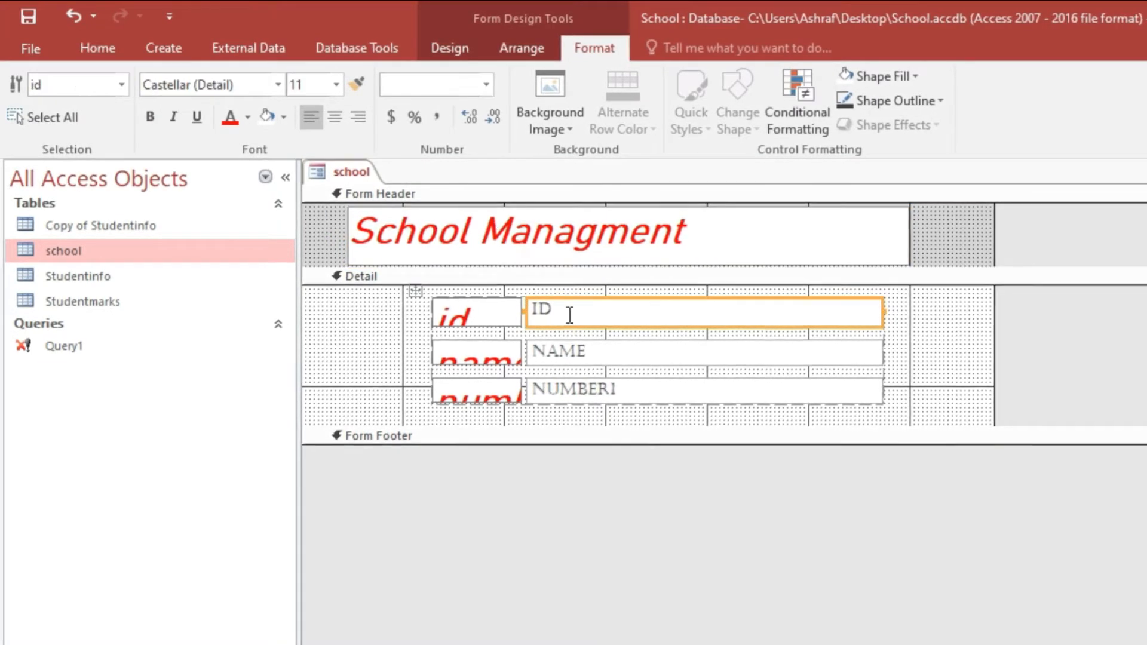
pyautogui.click(487, 224)
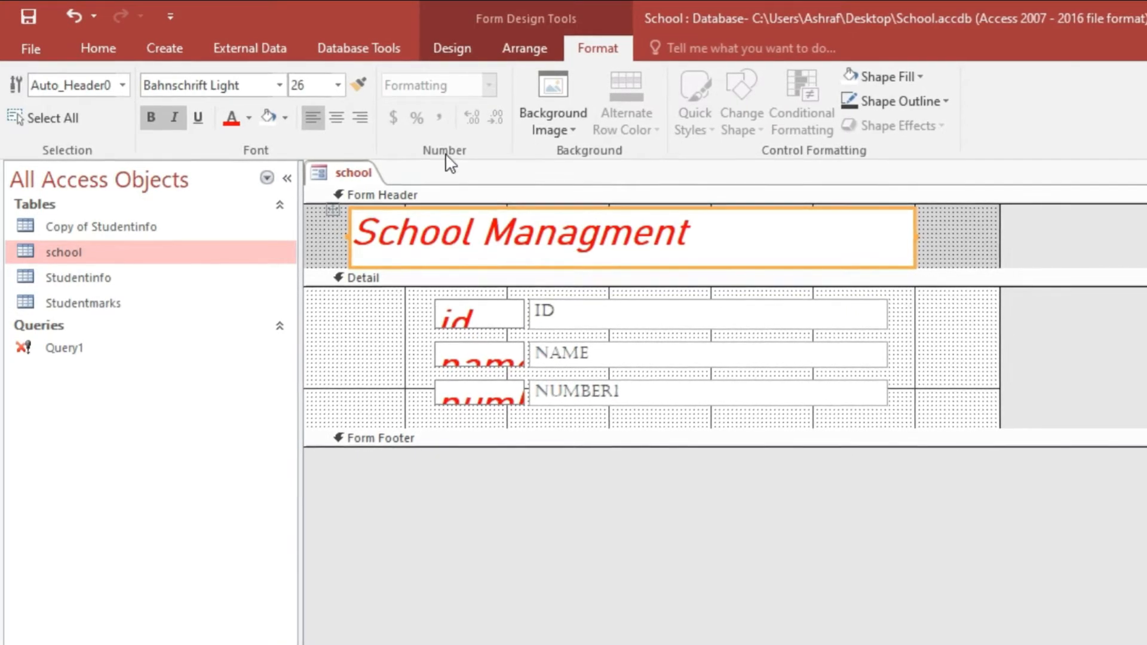
pyautogui.click(595, 314)
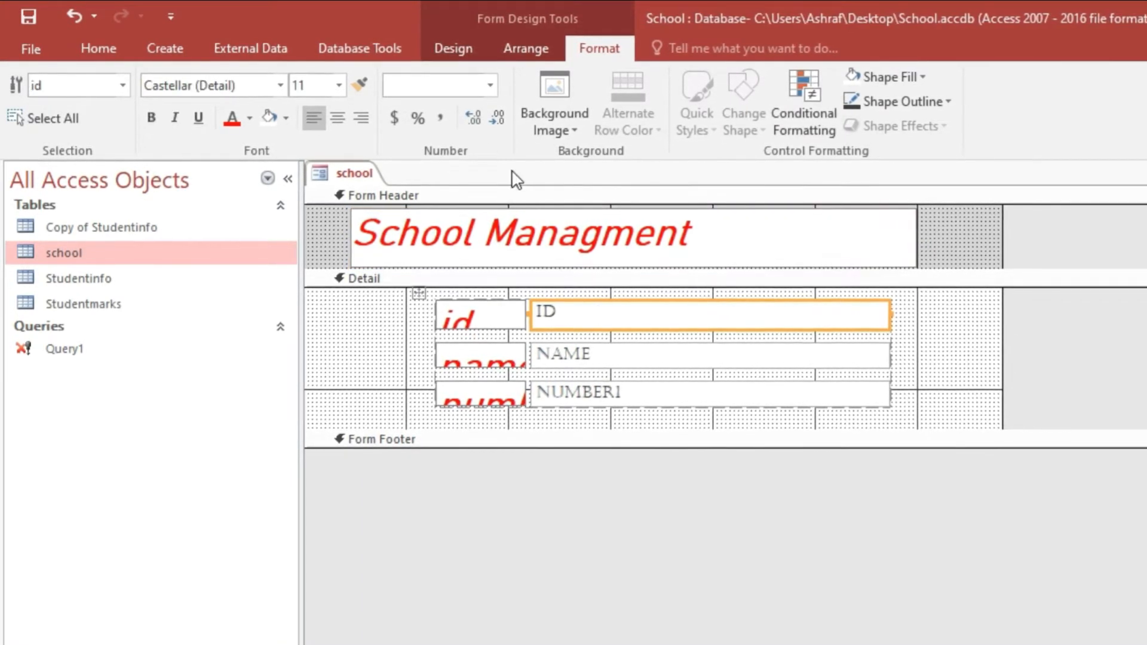
pyautogui.click(490, 84)
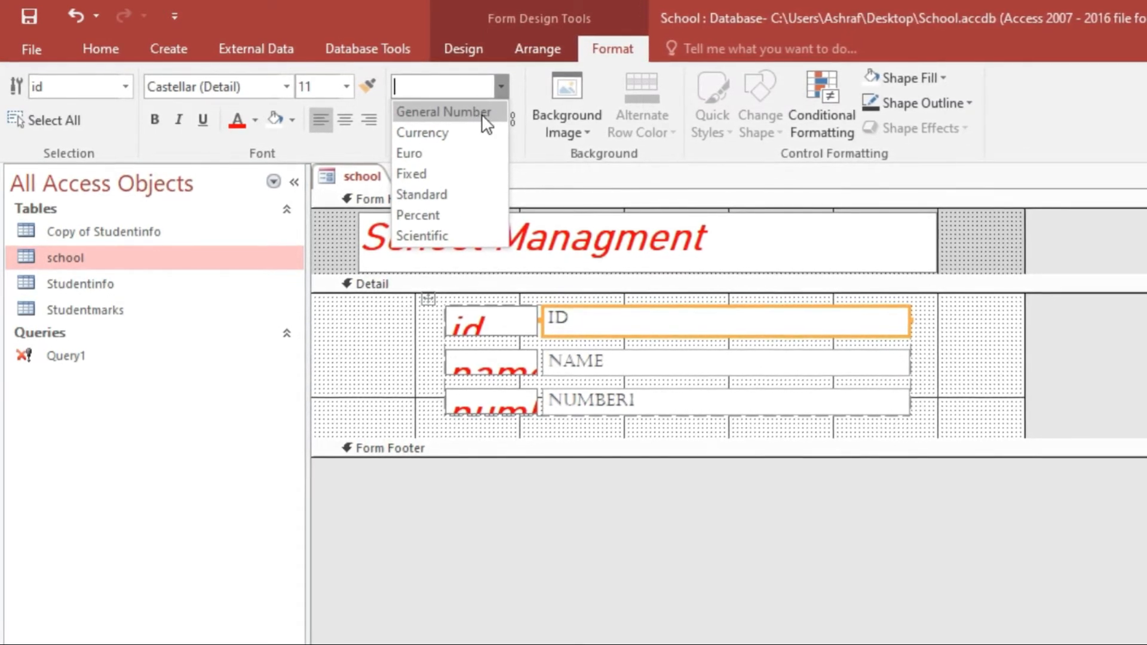
pyautogui.click(976, 385)
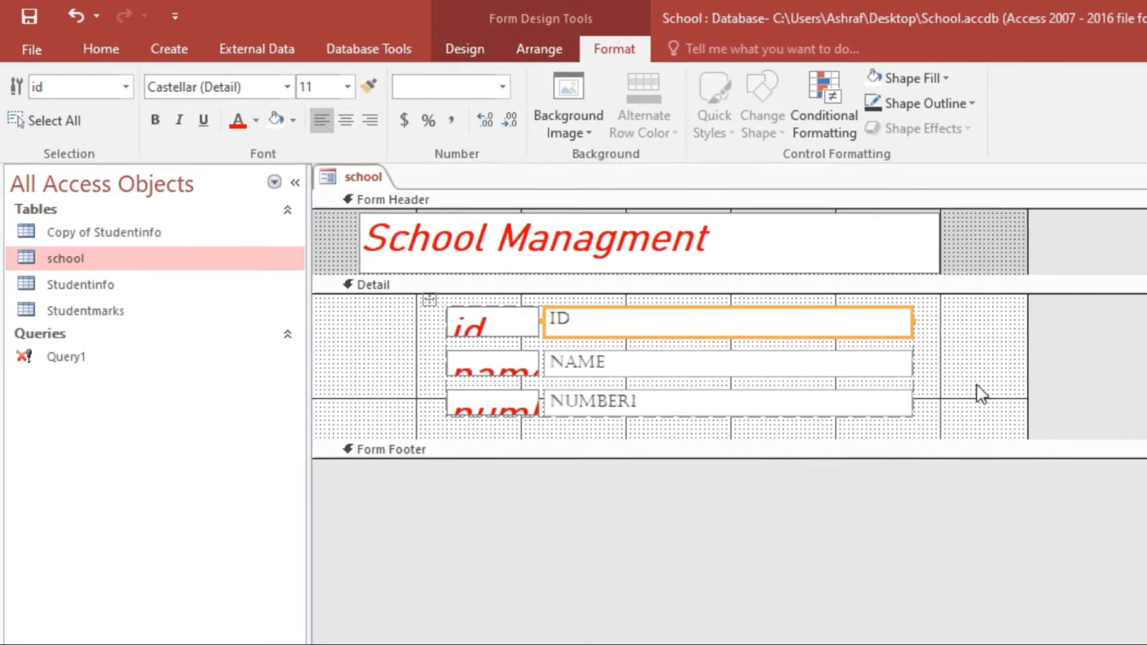
# Extend the Detail section downward and apply the Currency number format to the NUMBER1 field
pyautogui.moveTo(885, 441); pyautogui.dragTo(881, 512)
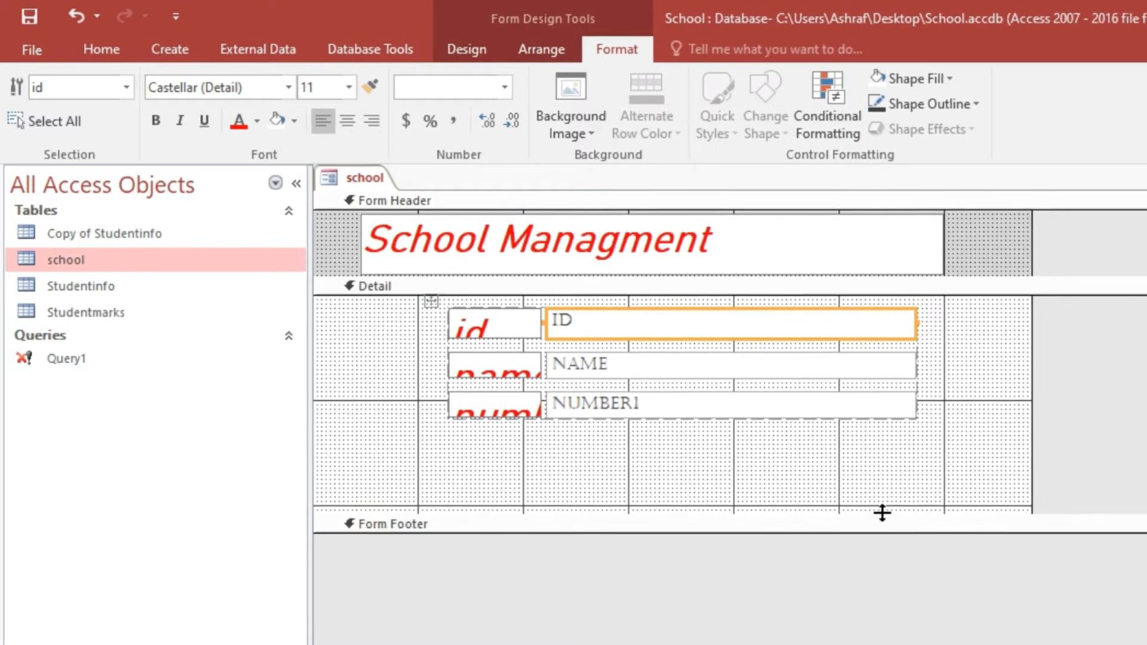
pyautogui.click(746, 404)
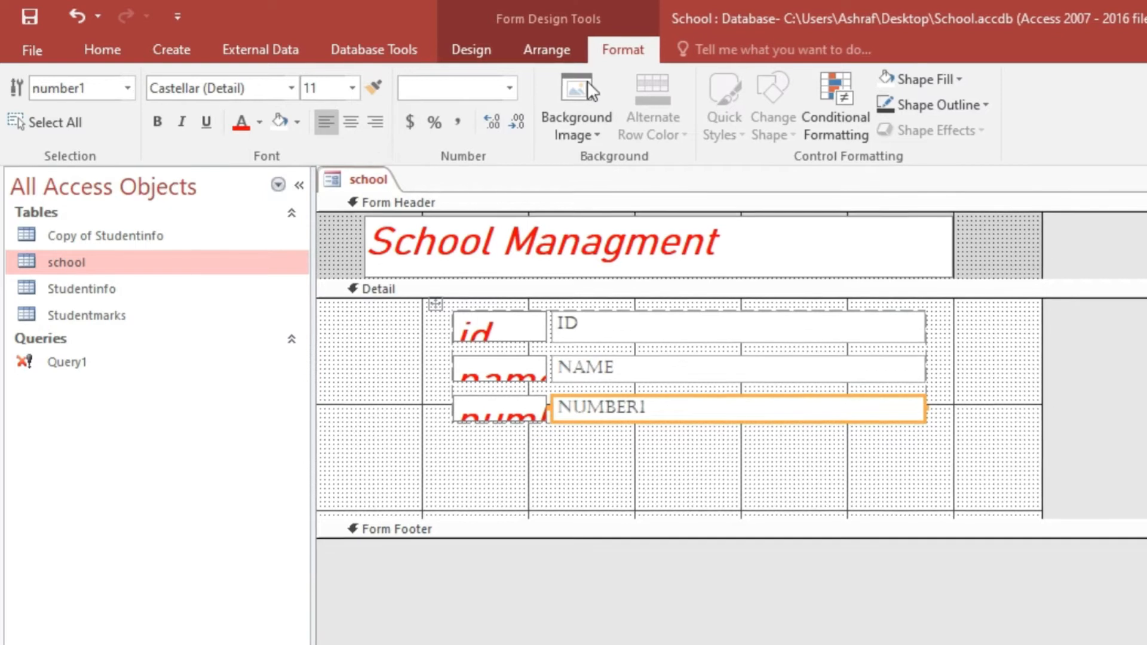
pyautogui.click(508, 90)
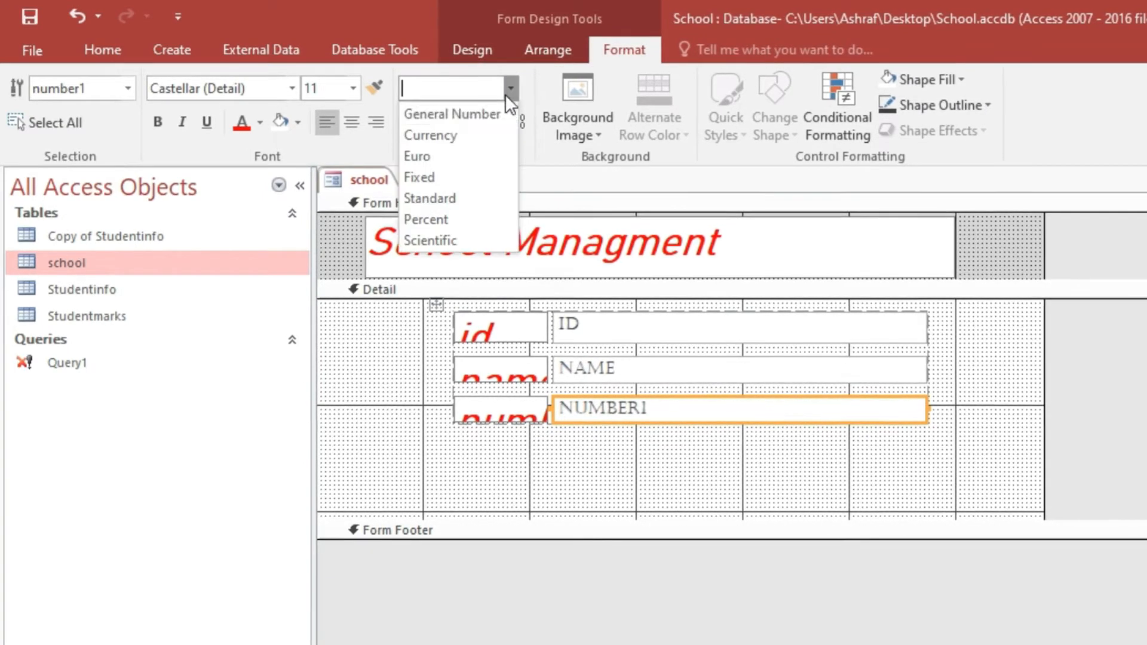
pyautogui.click(468, 134)
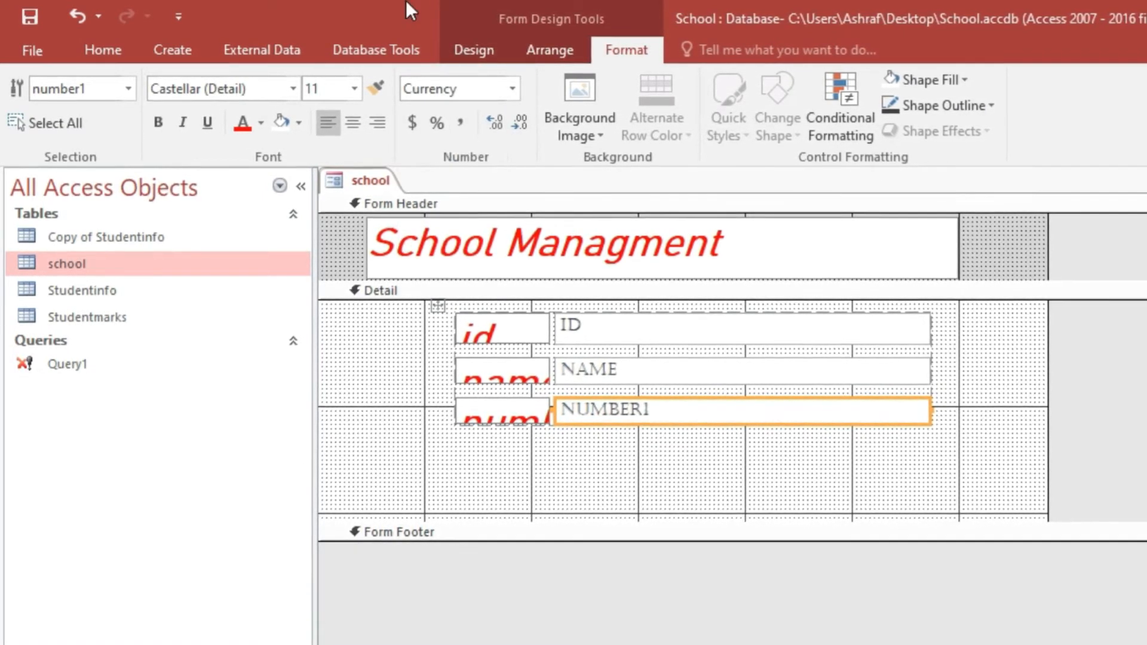
# Preview the form in Form view to check the number1 value's formatting, and return to Design view
pyautogui.click(481, 53)
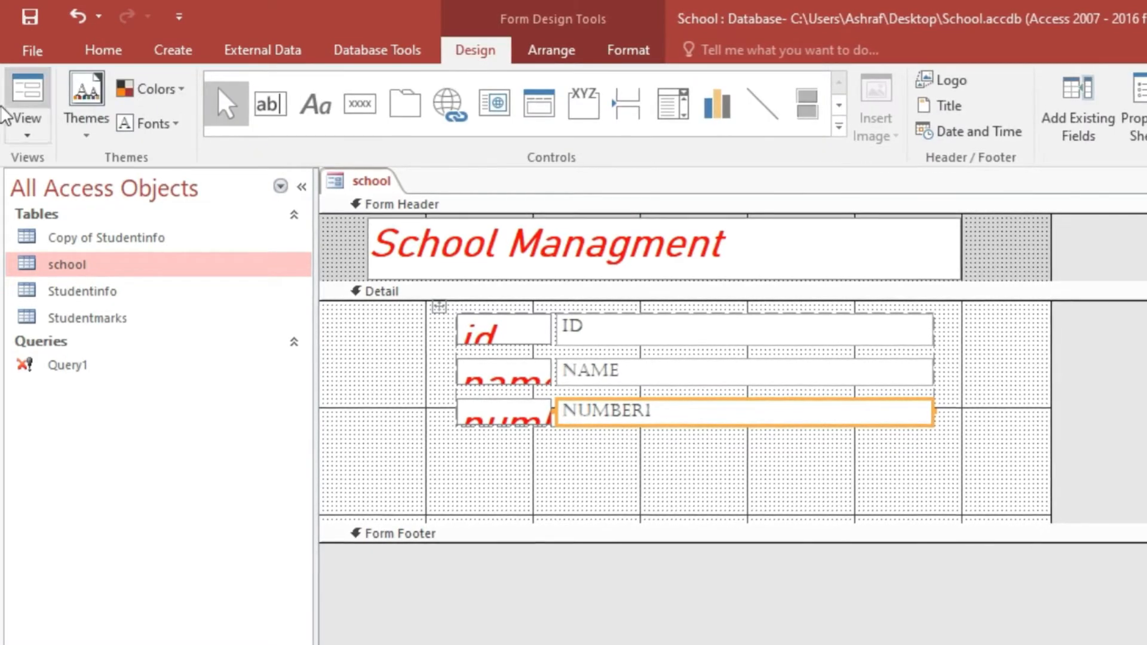
pyautogui.click(23, 94)
pyautogui.write('2')
pyautogui.moveTo(662, 297); pyautogui.dragTo(551, 288)
pyautogui.click(662, 386)
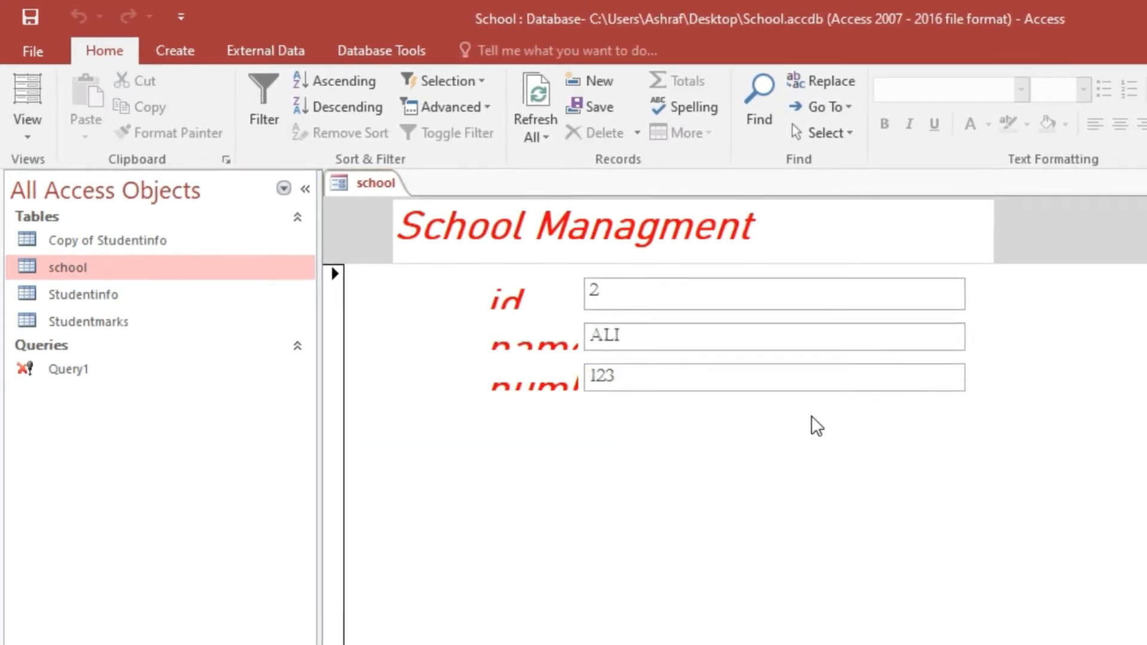
pyautogui.click(916, 299)
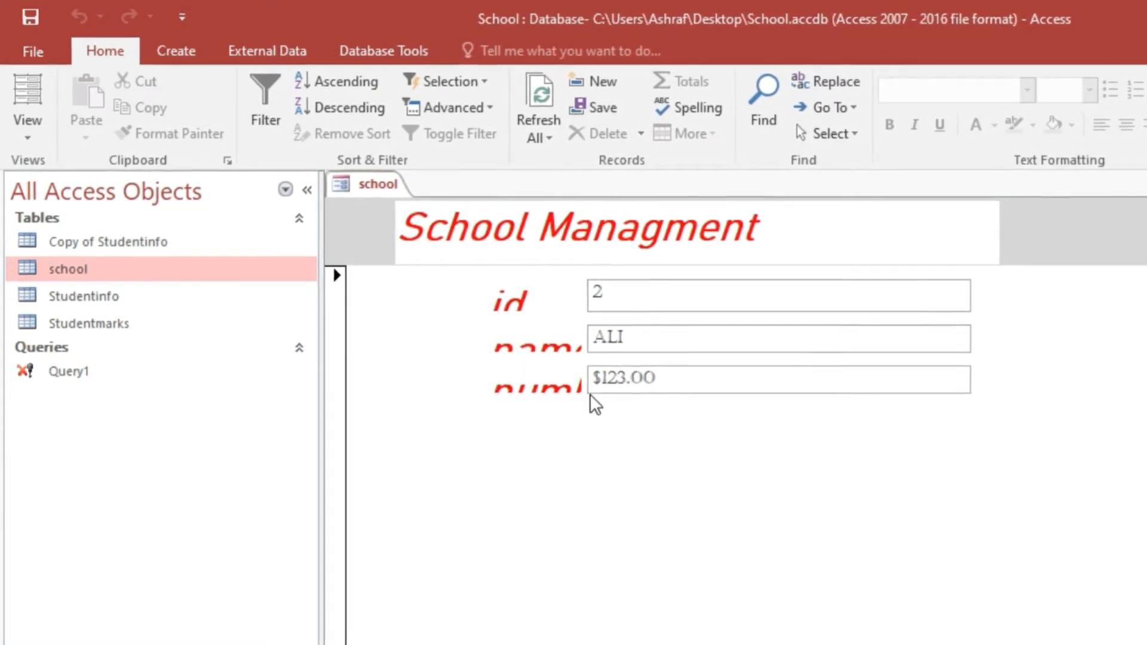
pyautogui.rightClick(634, 431)
pyautogui.click(609, 429)
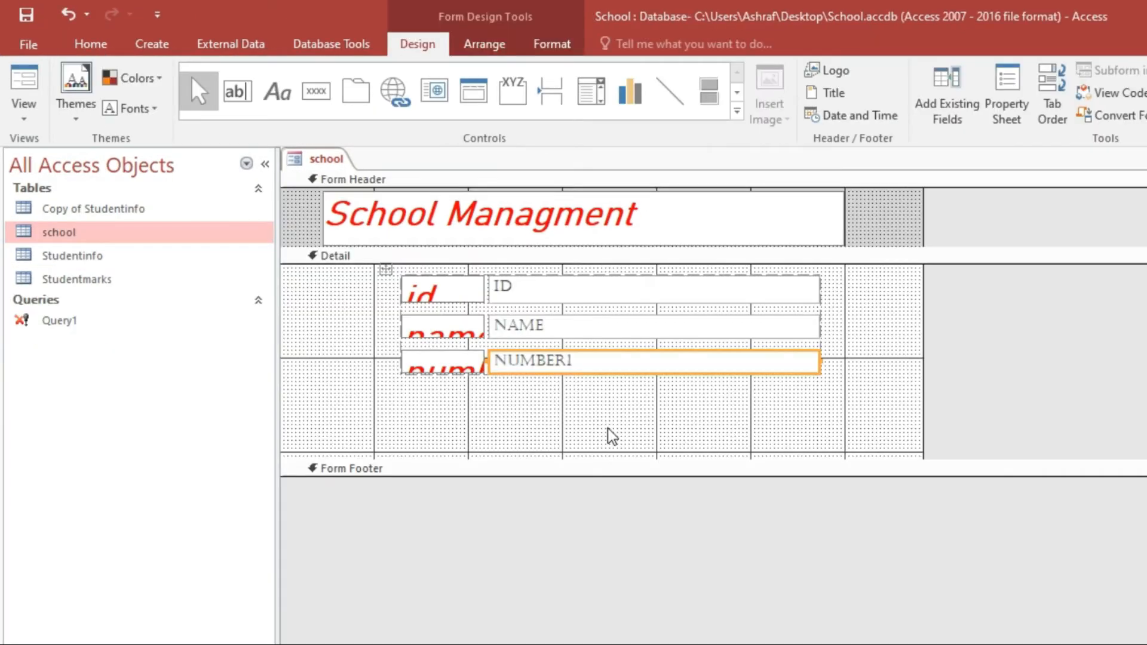
# Make the NUMBER1 row taller and extend the field layout to the left edge of the Detail section
pyautogui.click(387, 270)
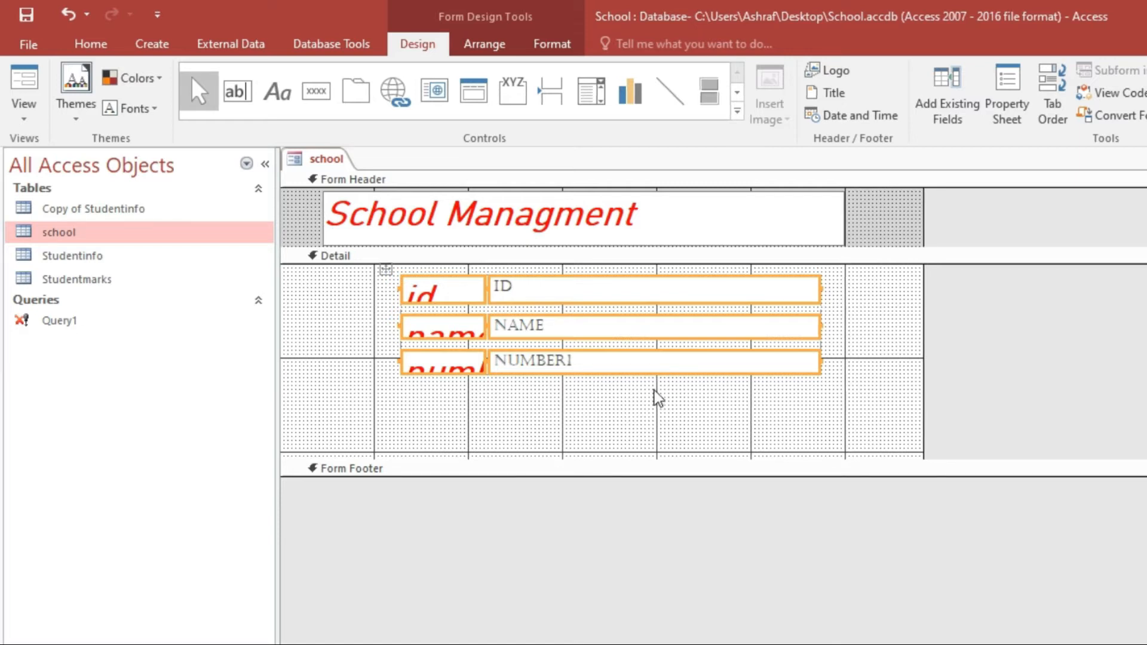
pyautogui.moveTo(654, 375); pyautogui.dragTo(652, 427)
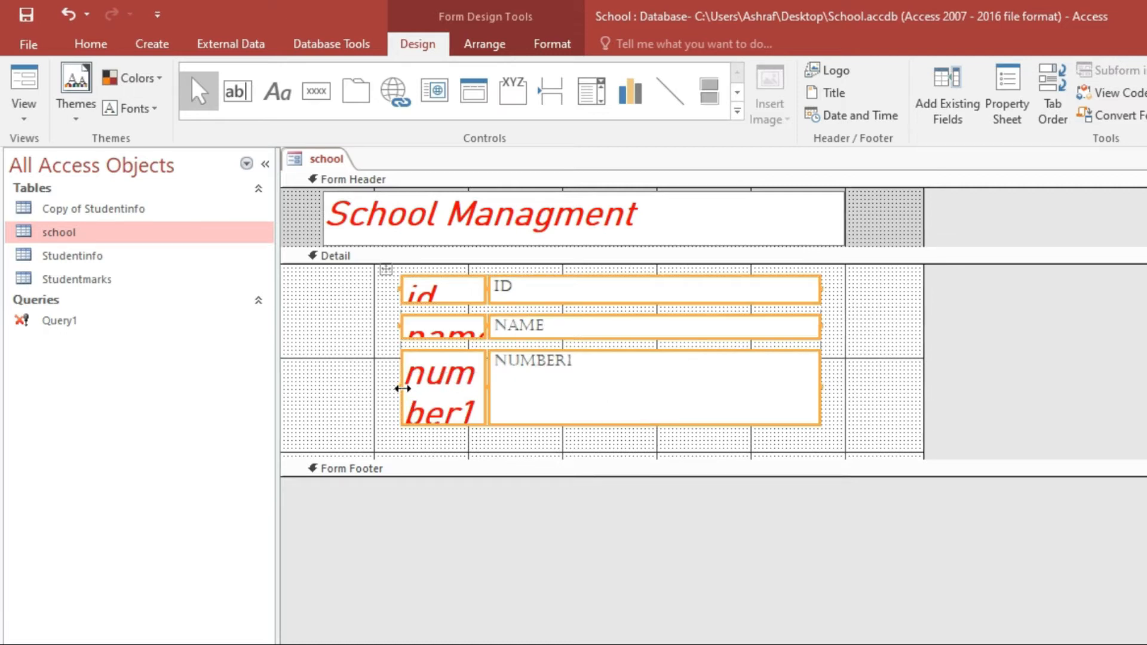
pyautogui.click(400, 386)
pyautogui.moveTo(403, 389); pyautogui.dragTo(282, 379)
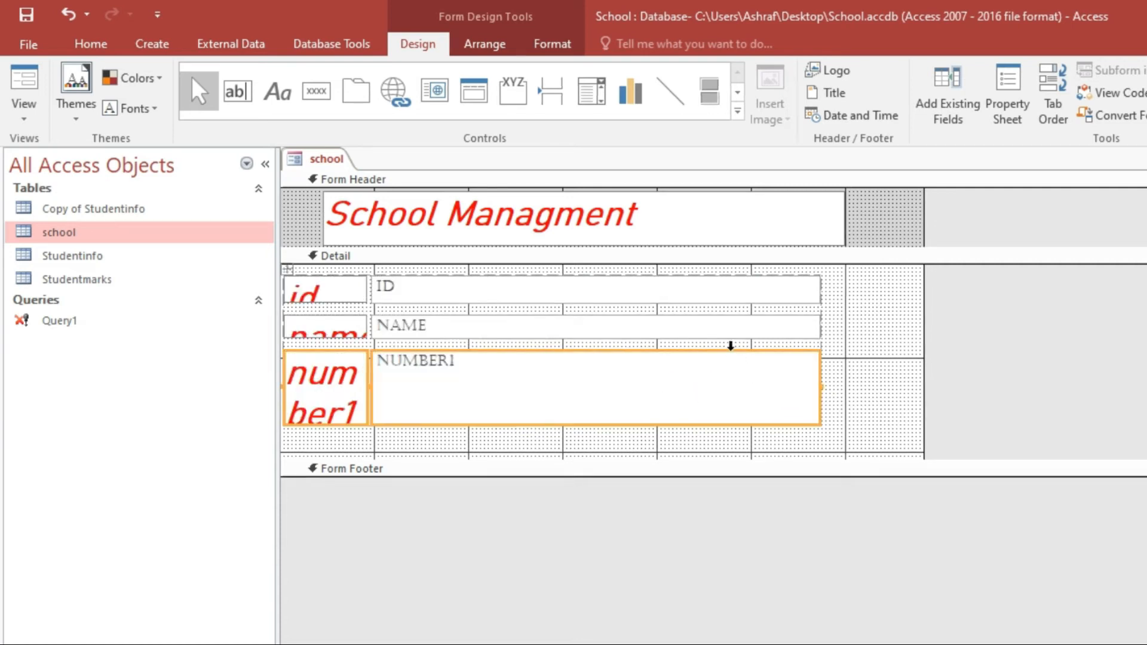
pyautogui.click(654, 326)
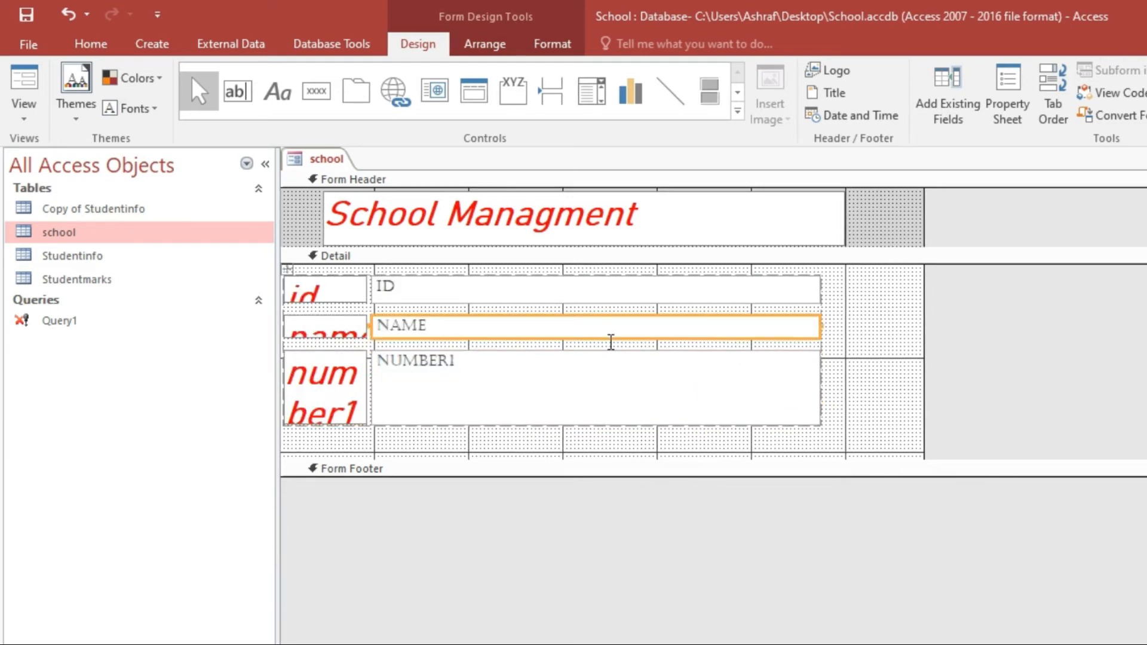
pyautogui.moveTo(609, 341); pyautogui.dragTo(609, 359)
# Set the font size of all form controls, including the School Managment title, to 10
pyautogui.click(611, 386)
pyautogui.hotkey('ctrl', 'a')
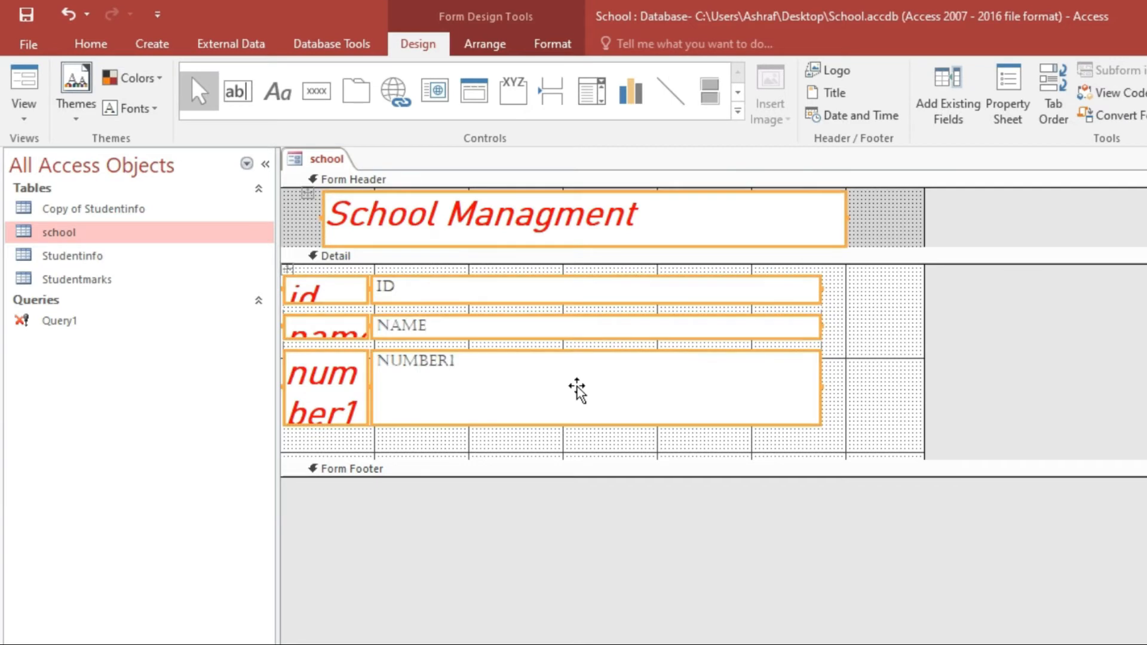
pyautogui.click(545, 46)
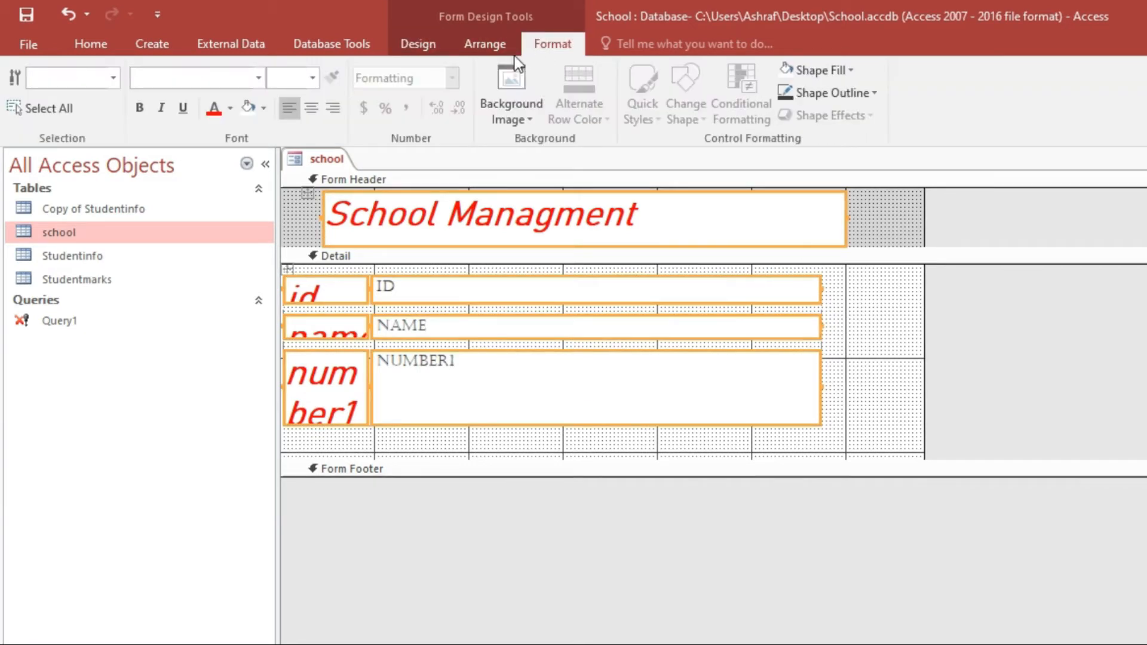
pyautogui.click(314, 78)
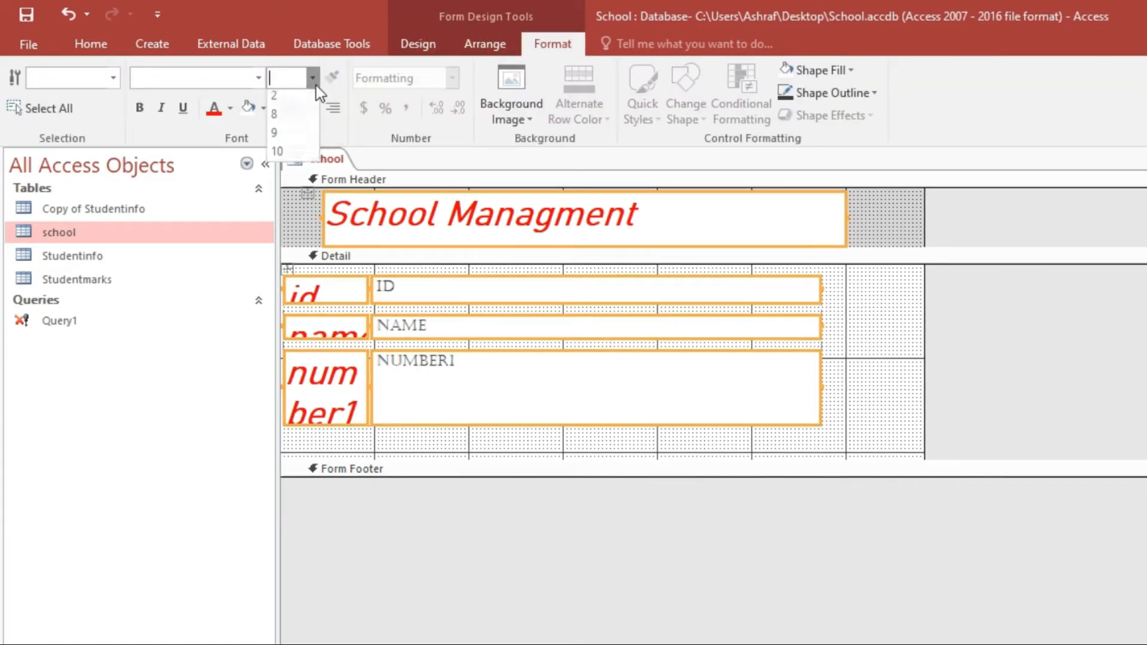
pyautogui.click(278, 157)
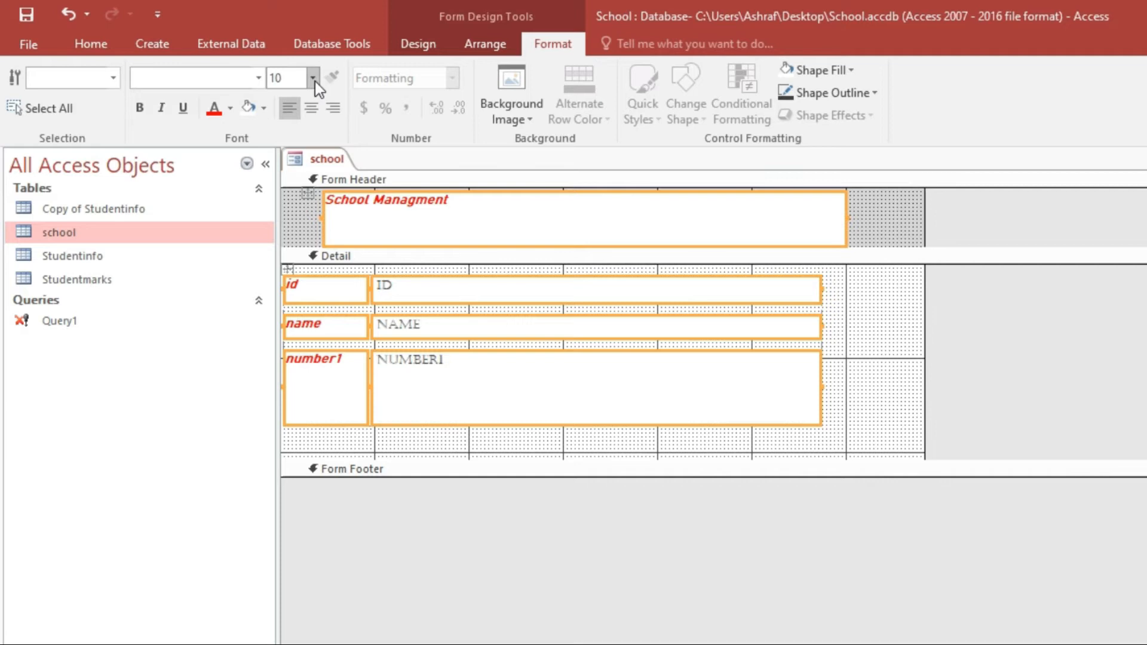
pyautogui.click(891, 444)
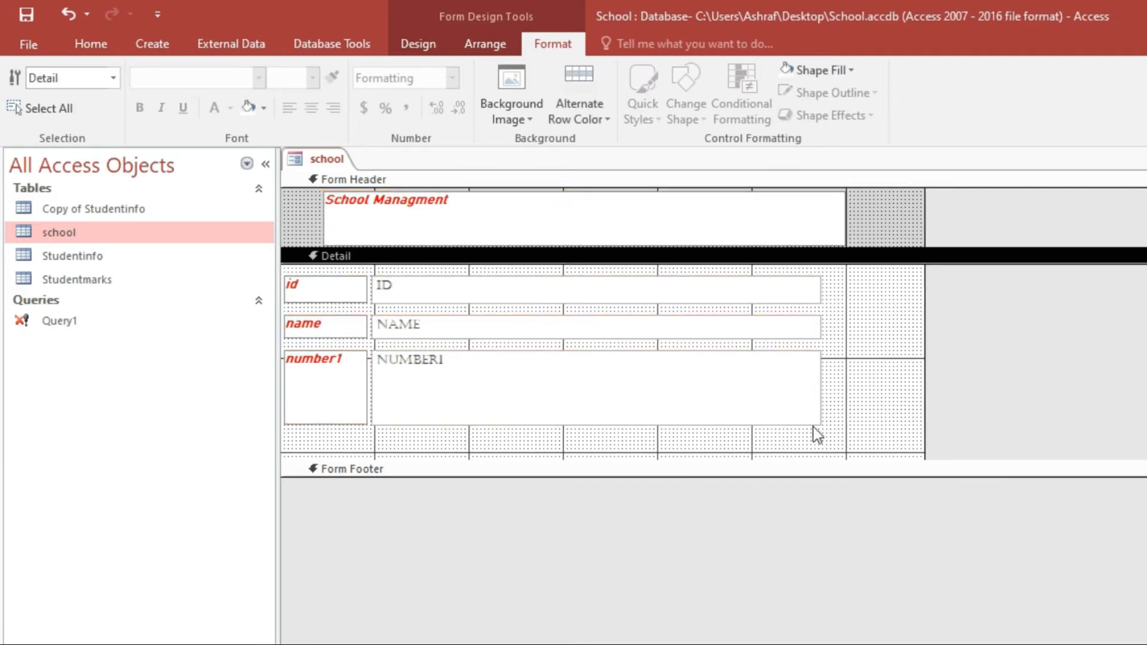
# Select all form controls again and set their font size to 22
pyautogui.click(484, 358)
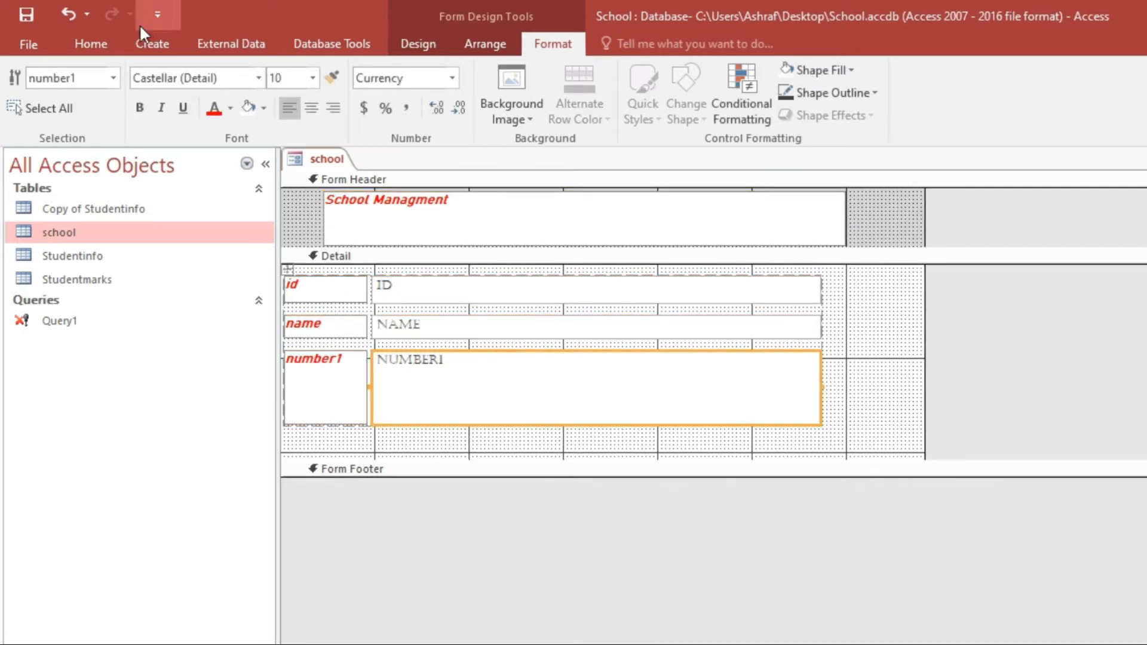
pyautogui.hotkey('ctrl', 'a')
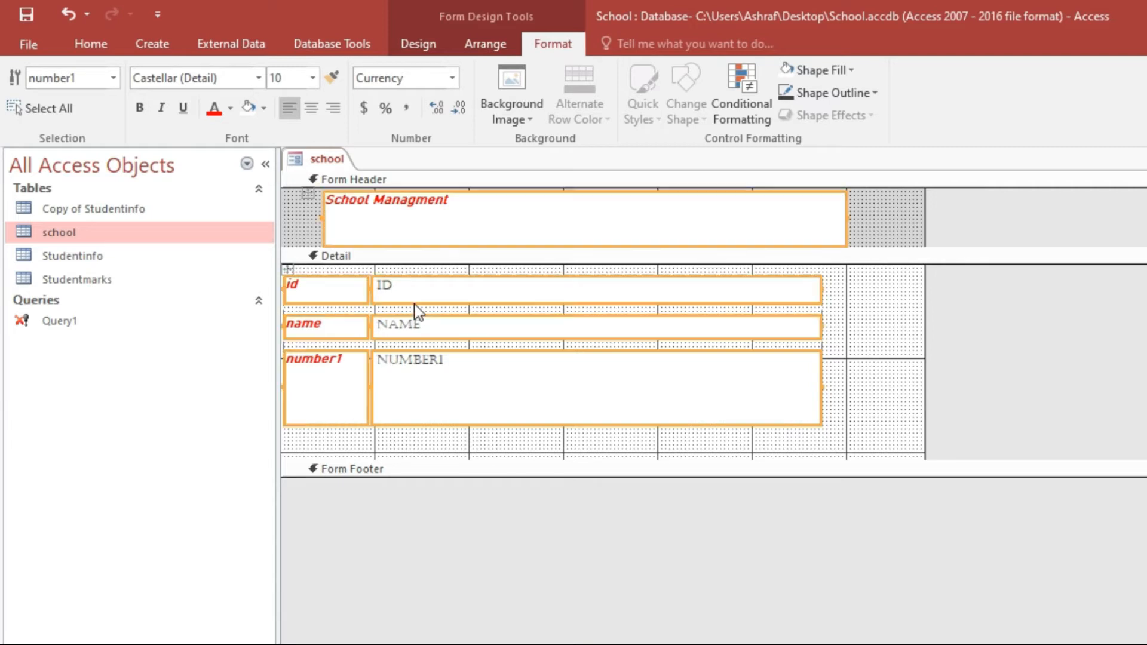
pyautogui.click(313, 77)
pyautogui.press('BackSpace')
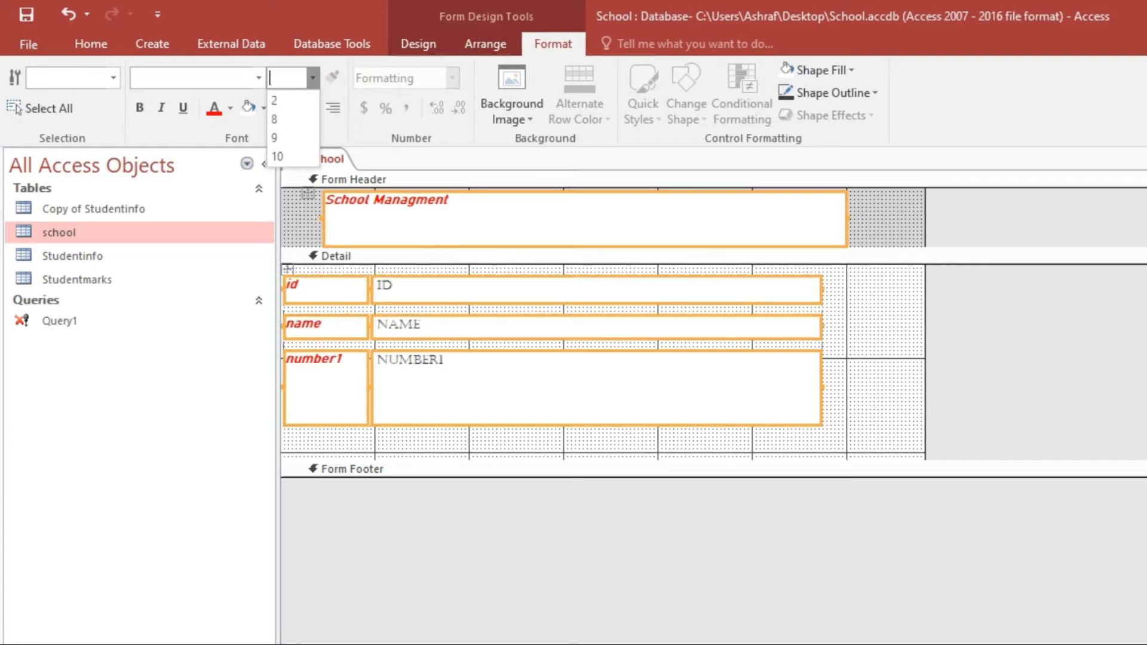
pyautogui.write('22')
pyautogui.press('Return')
pyautogui.click(855, 424)
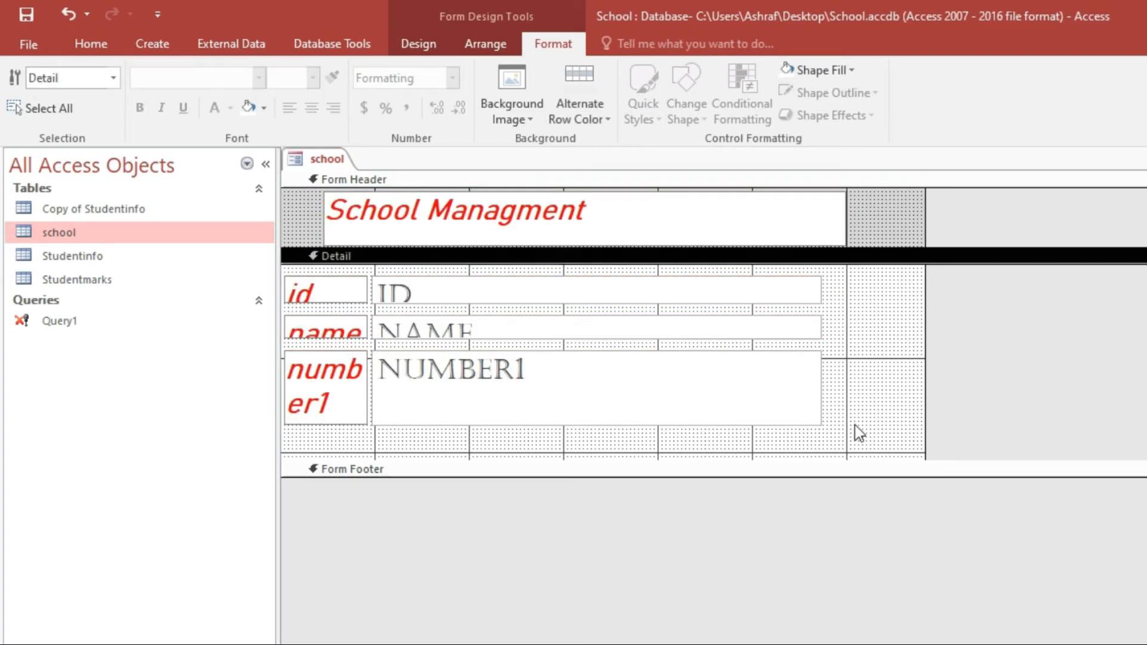
# Append the letter "a" to the field name inside the NUMBER1 text box
pyautogui.click(527, 398)
pyautogui.click(527, 398)
pyautogui.write('a')
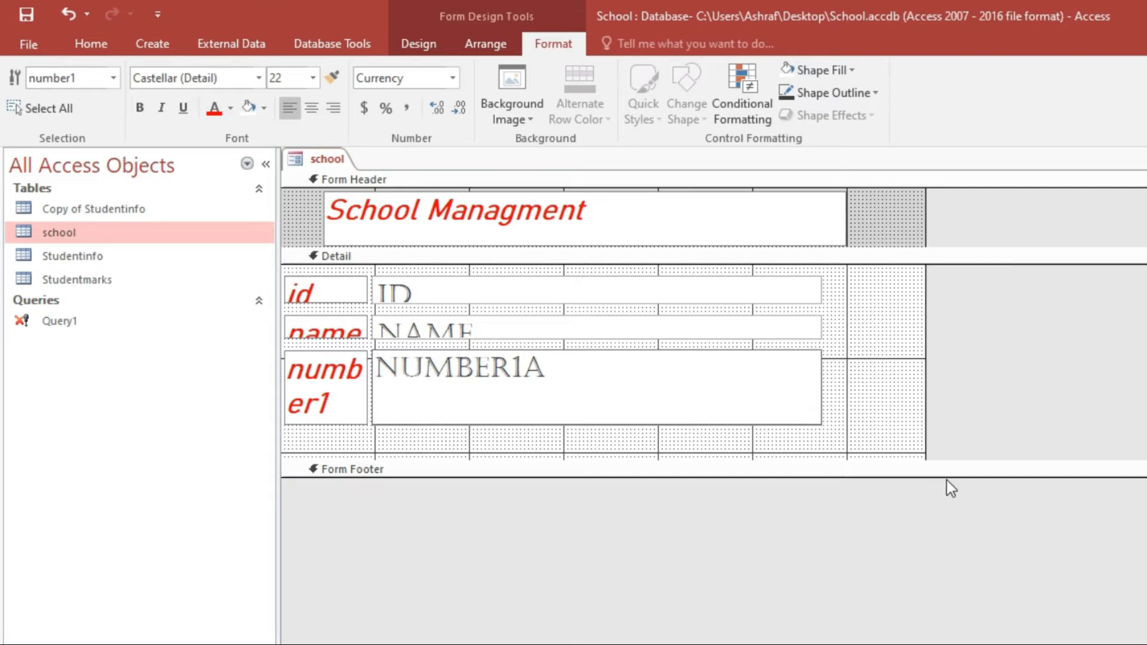
pyautogui.click(869, 436)
# Set the font size of all controls in the form header and Detail section to 14
pyautogui.click(783, 415)
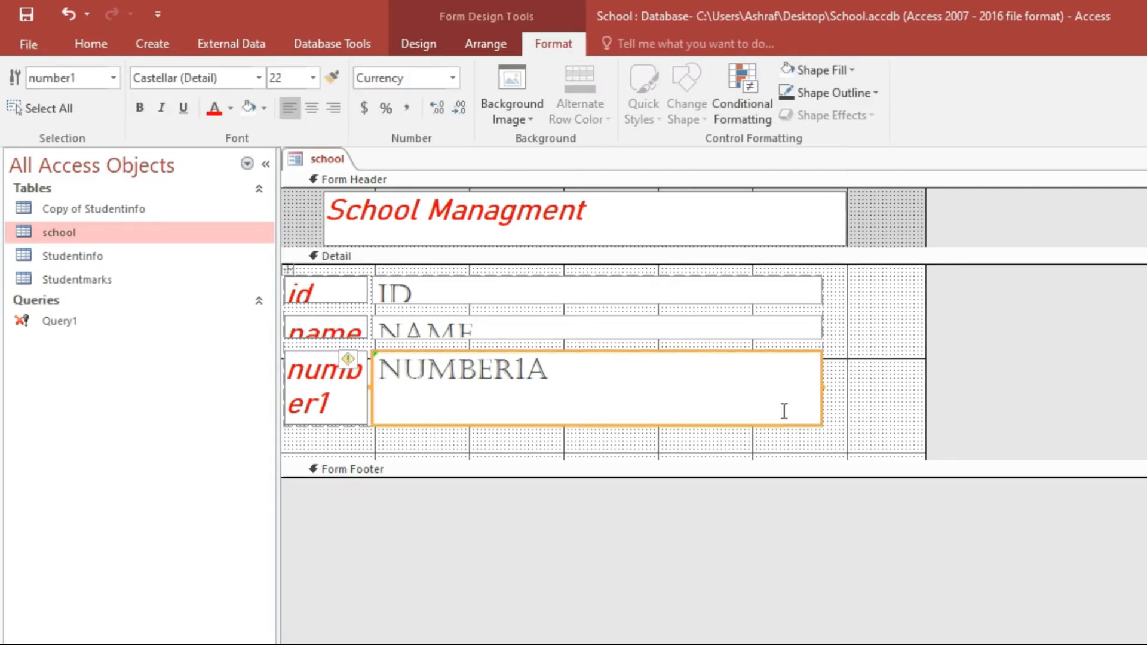
pyautogui.hotkey('ctrl', 'a')
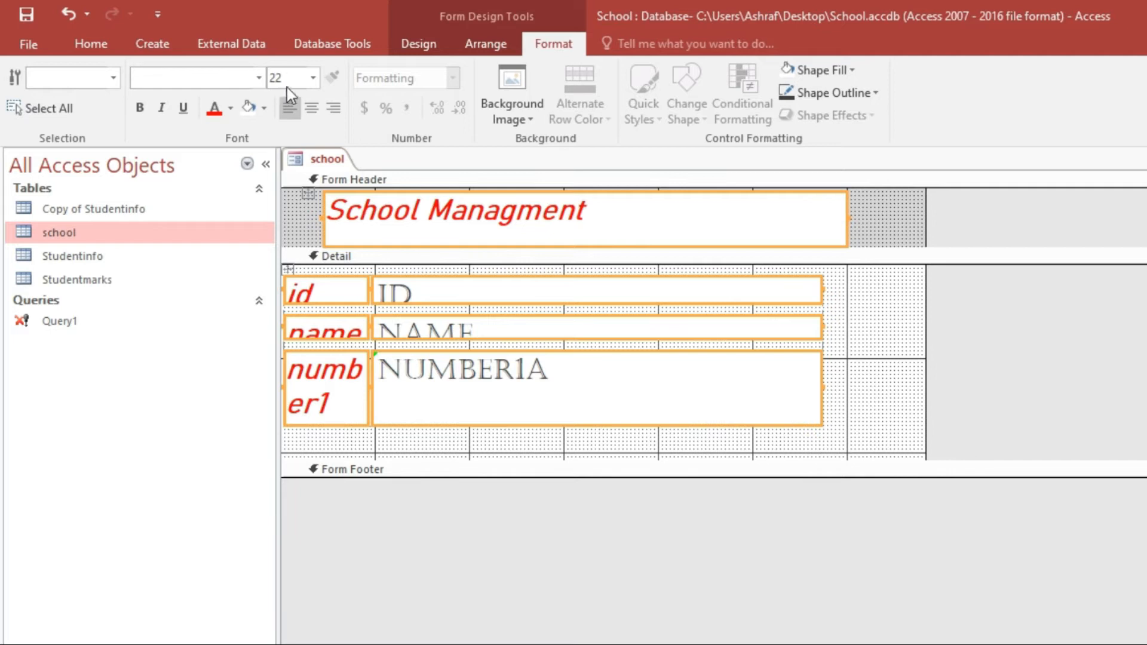
pyautogui.click(295, 82)
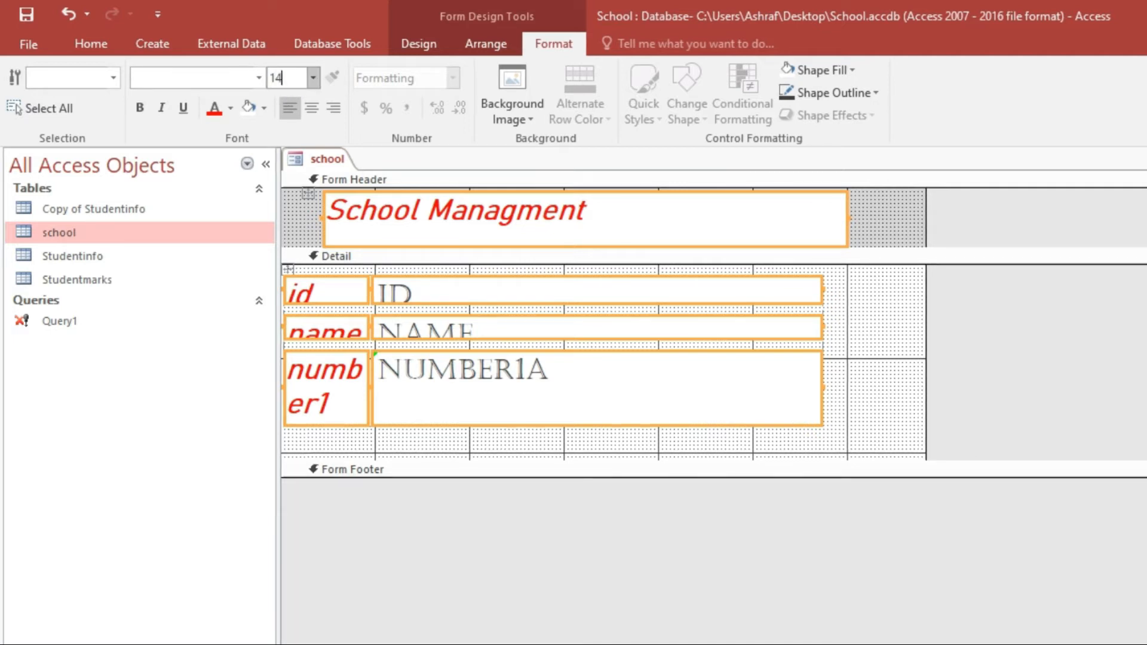
pyautogui.click(889, 378)
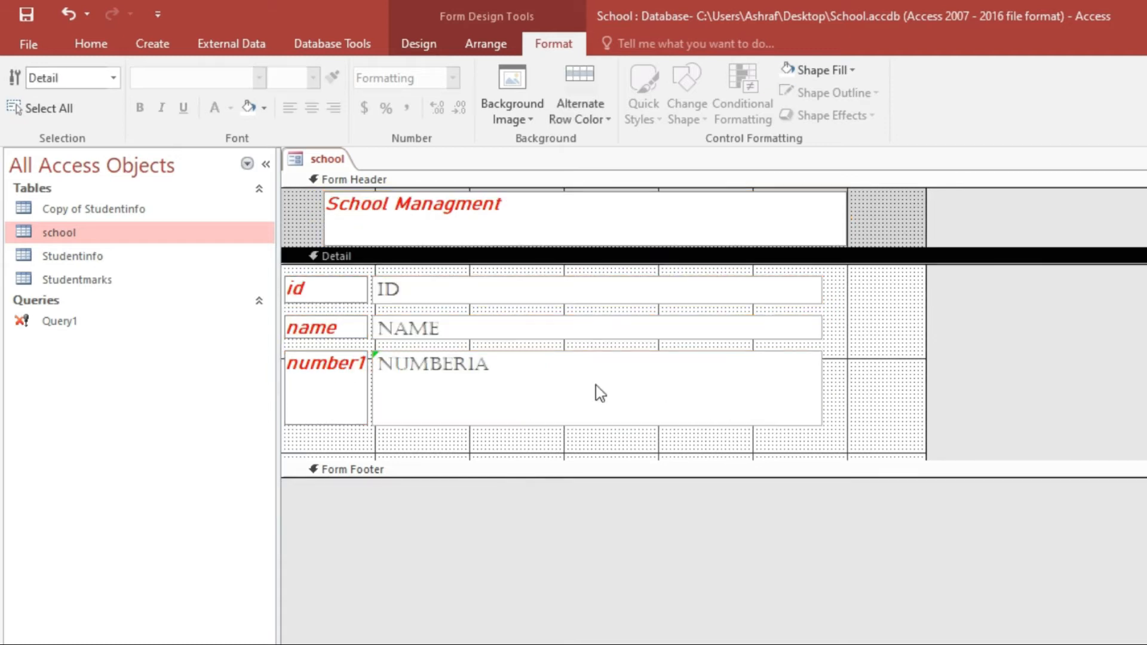
# Preview the reformatted form in Form view and check the number1 field
pyautogui.click(428, 367)
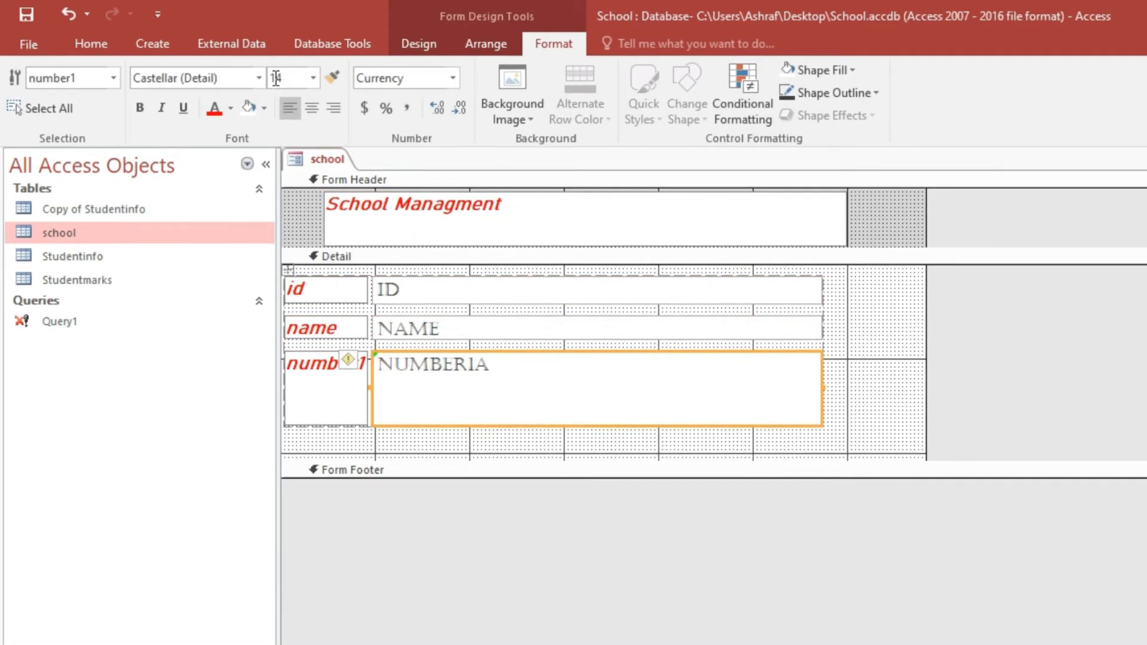
pyautogui.click(421, 52)
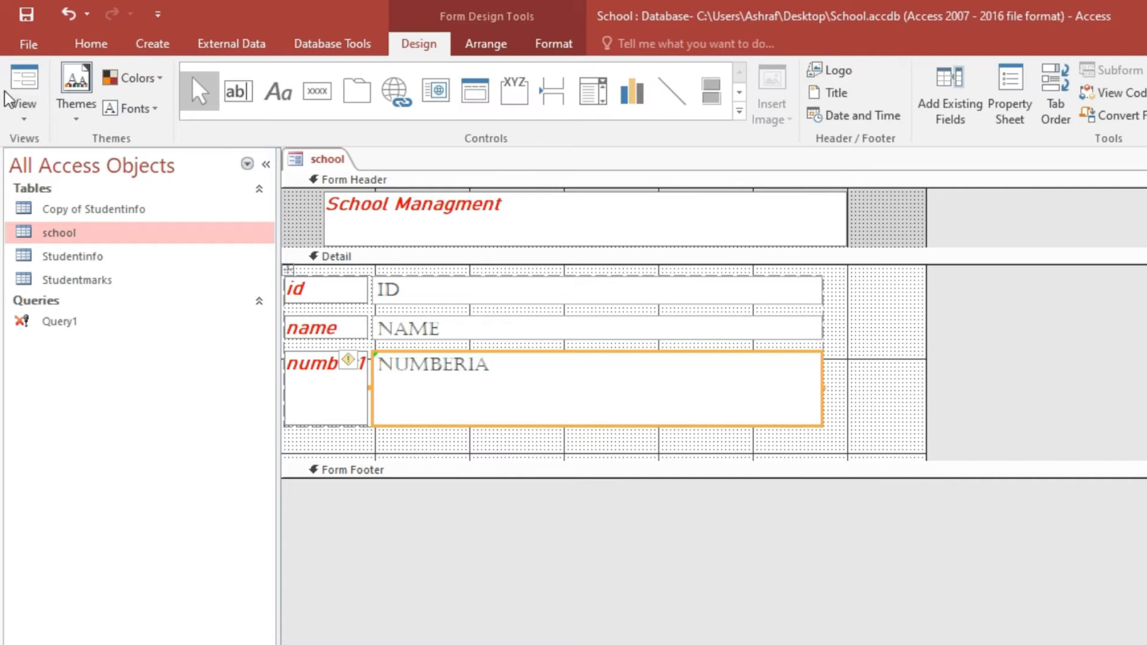
pyautogui.click(31, 76)
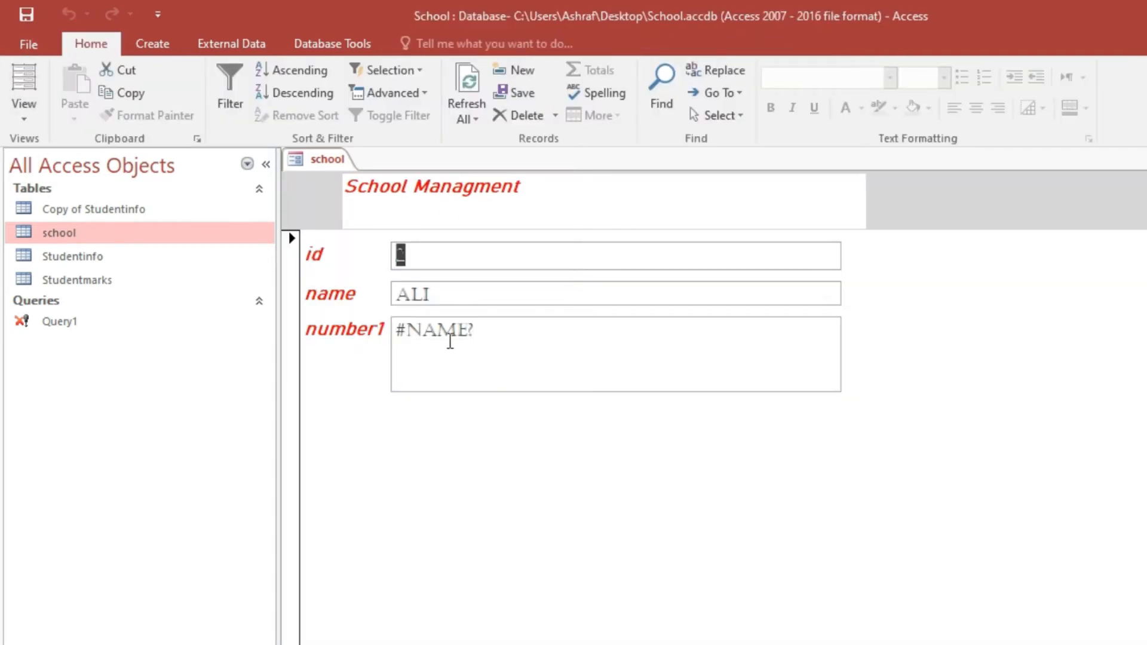
# Restore the number1 text box's field name to NUMBER1 in Design view and preview the form in Form view
pyautogui.click(453, 335)
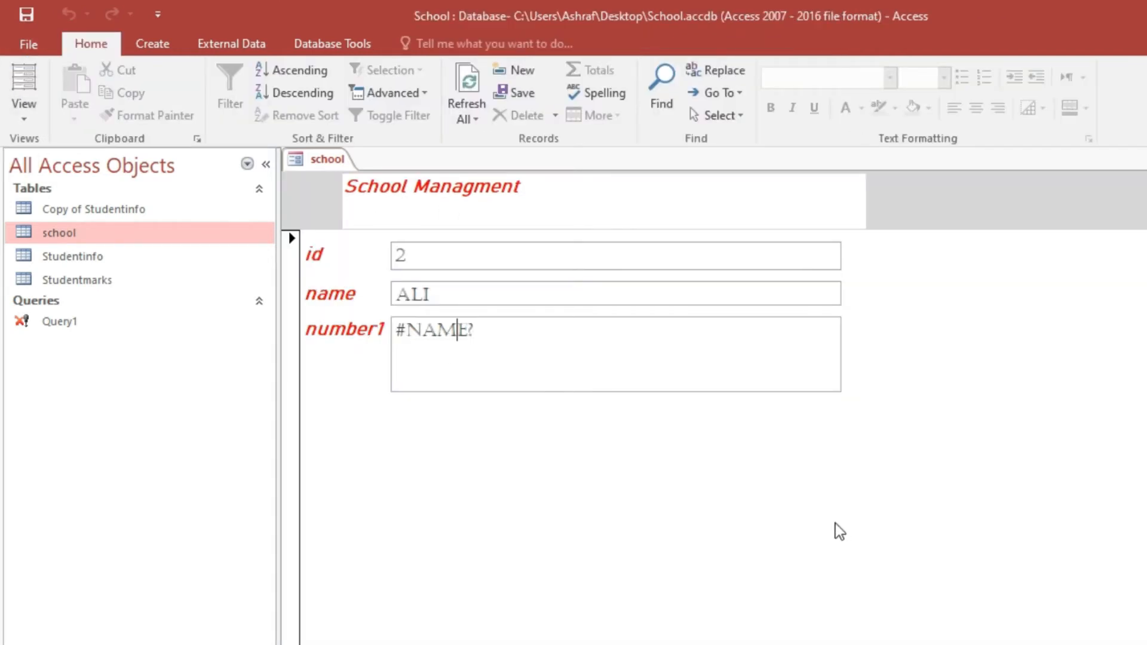
pyautogui.rightClick(553, 458)
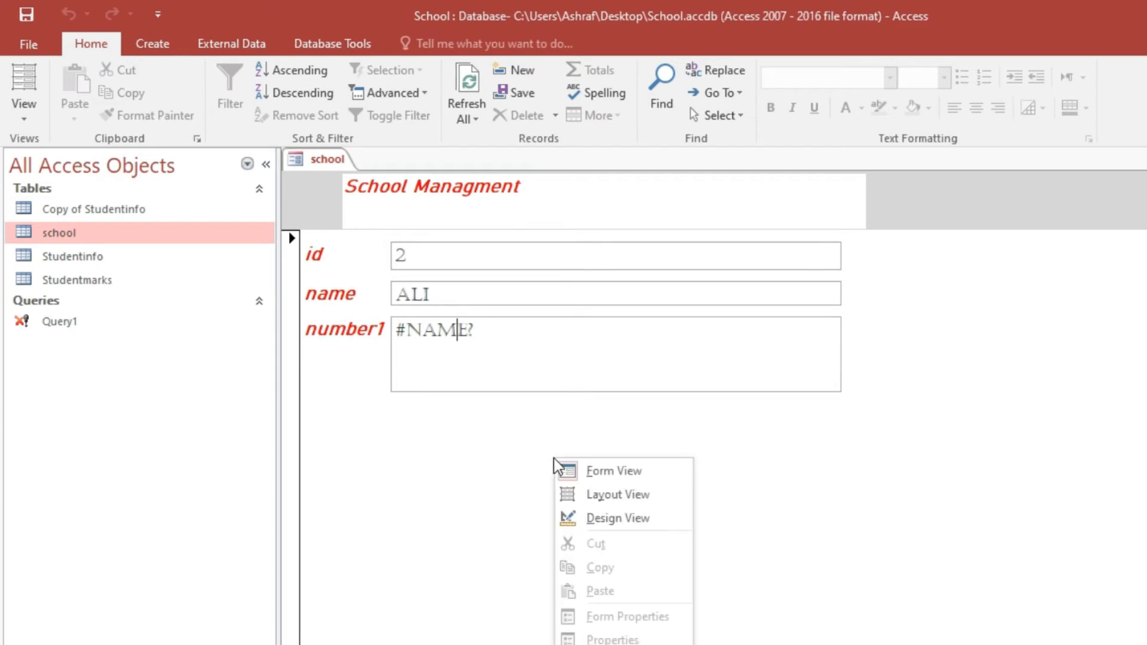
pyautogui.click(604, 527)
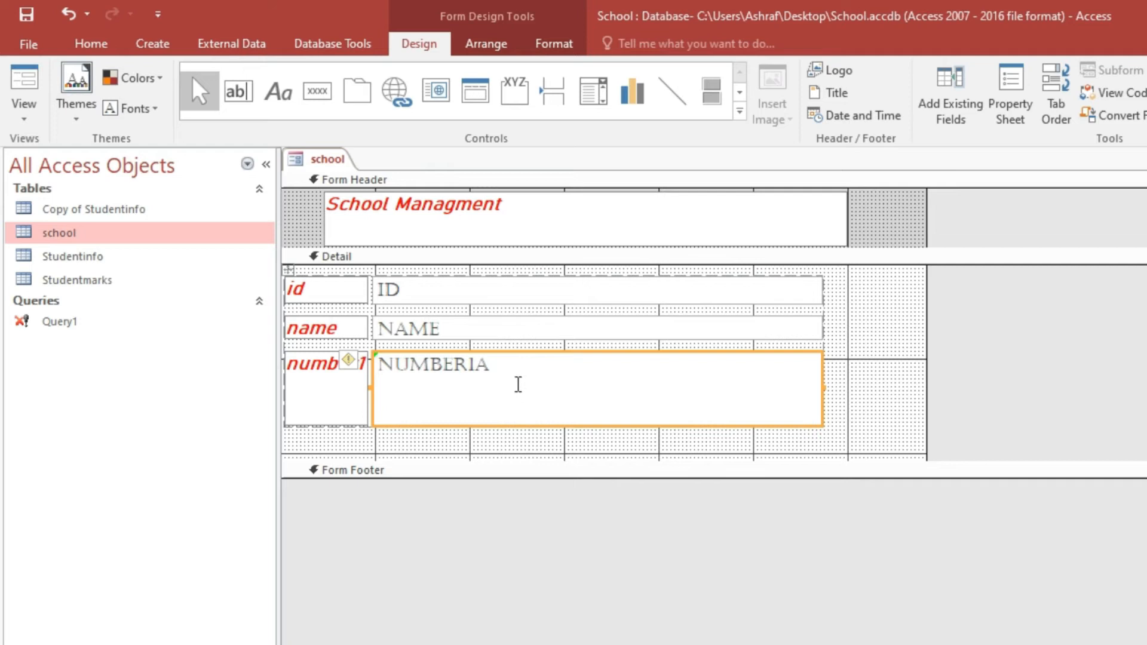
pyautogui.click(518, 380)
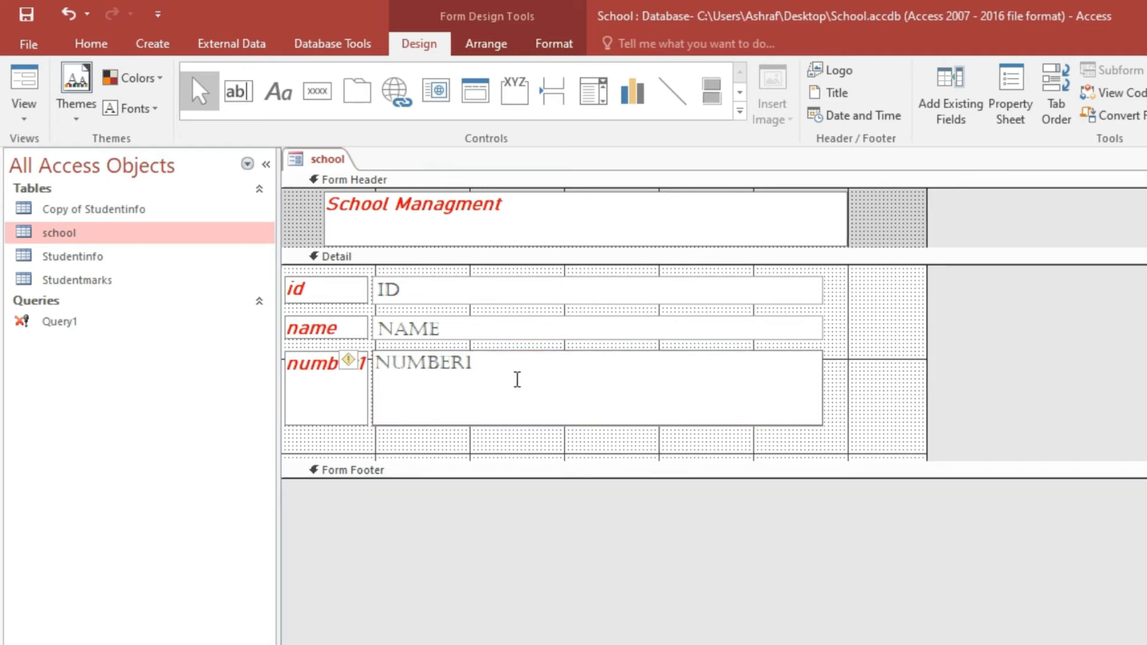
pyautogui.click(865, 418)
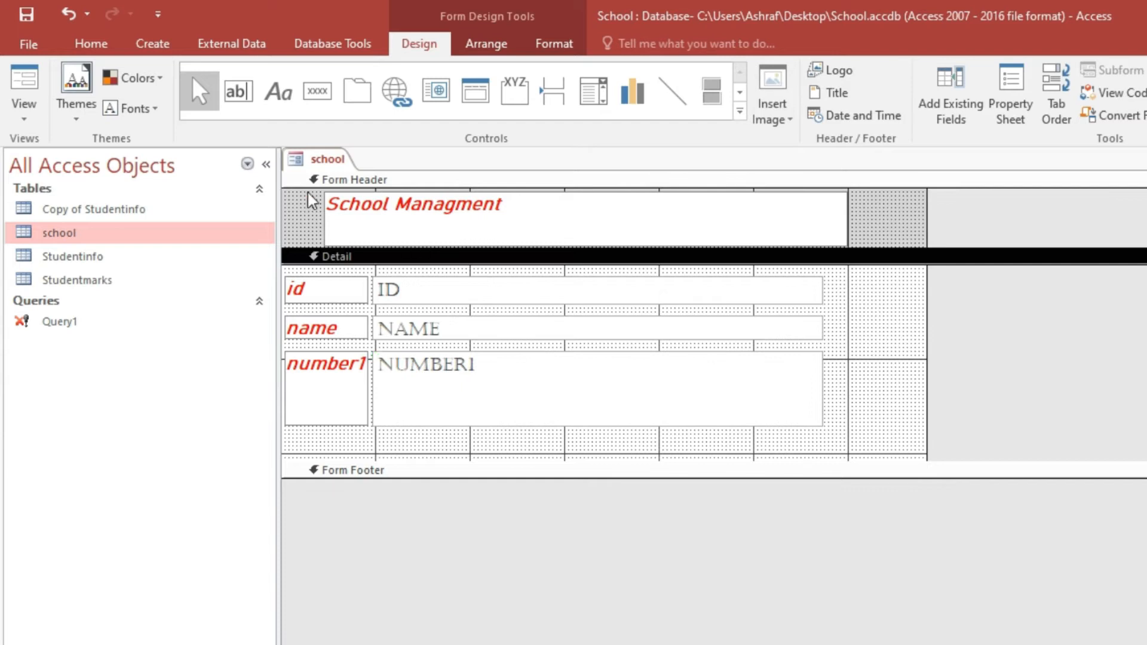
pyautogui.click(24, 103)
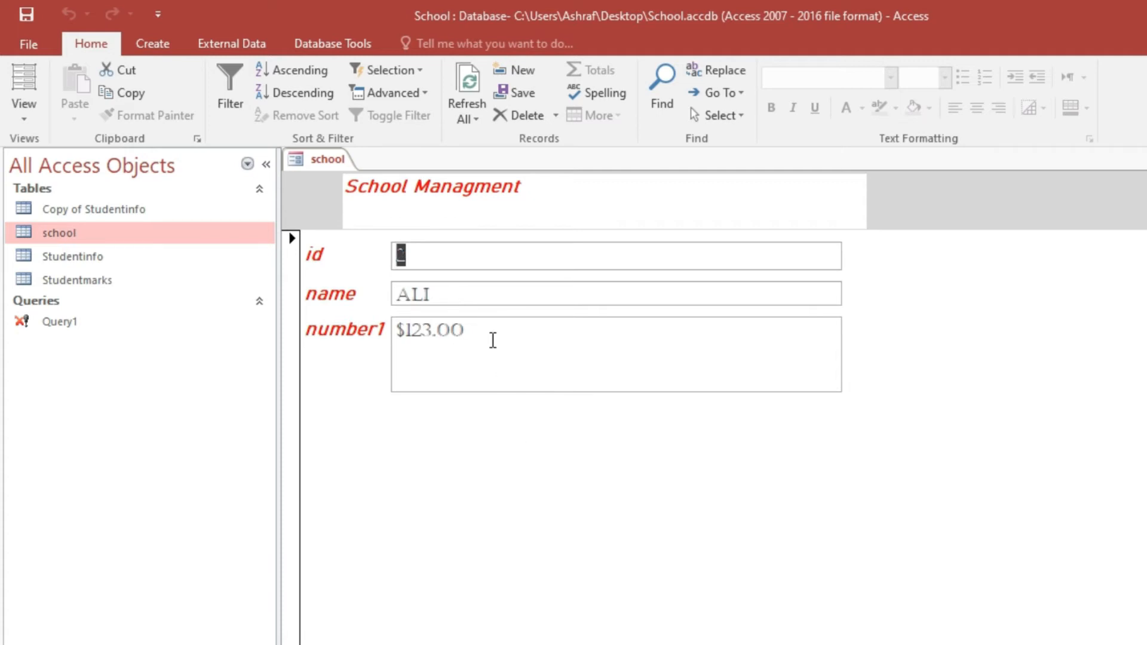
# Append "2" to the field name inside the name text box and check that field in Form view
pyautogui.rightClick(987, 410)
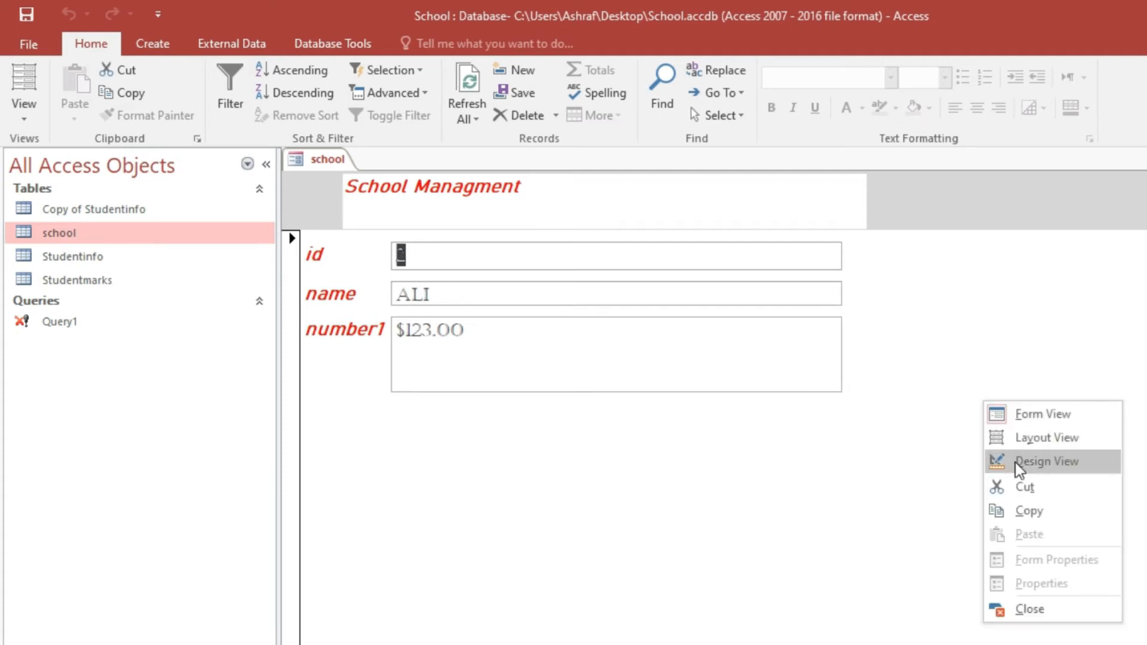
pyautogui.click(1021, 466)
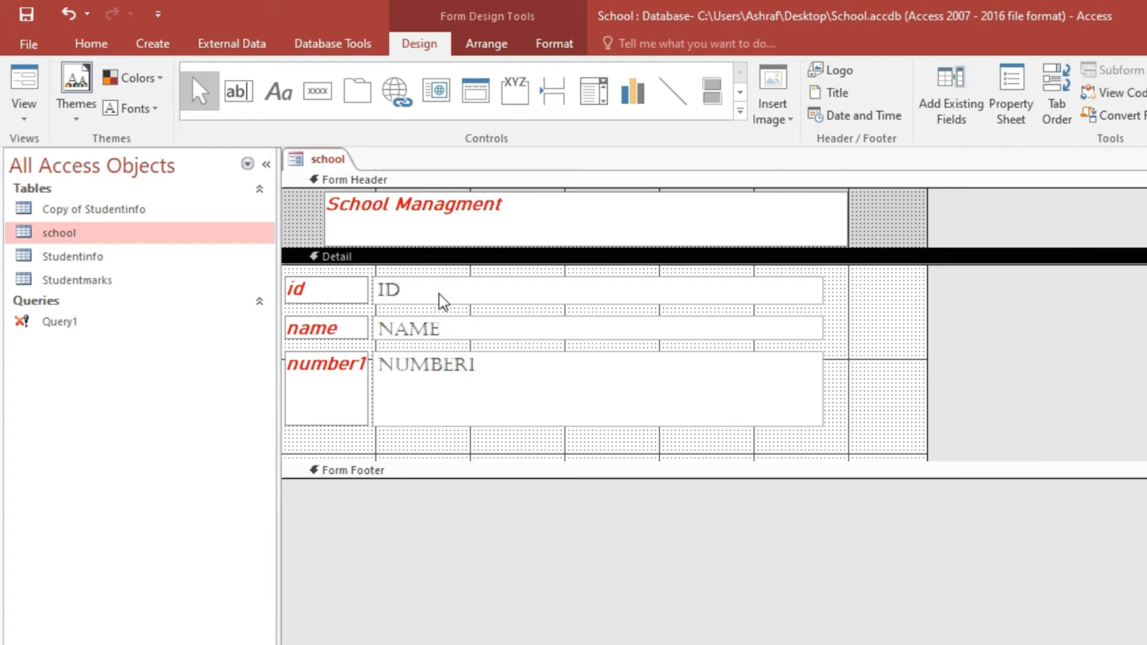
pyautogui.doubleClick(439, 292)
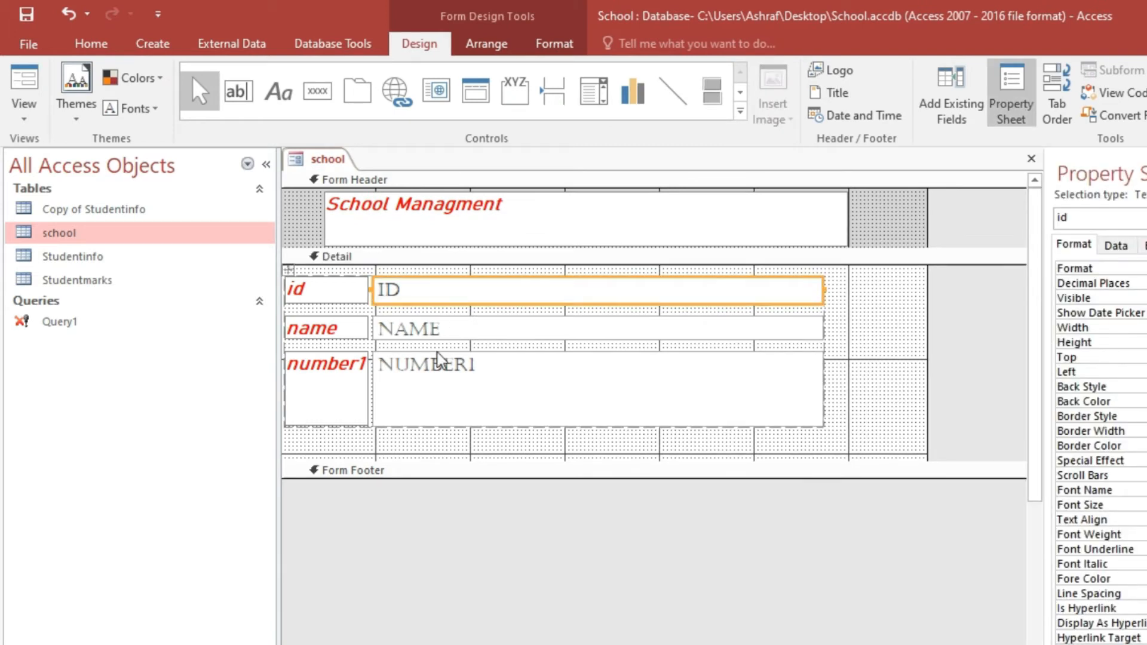
pyautogui.click(447, 330)
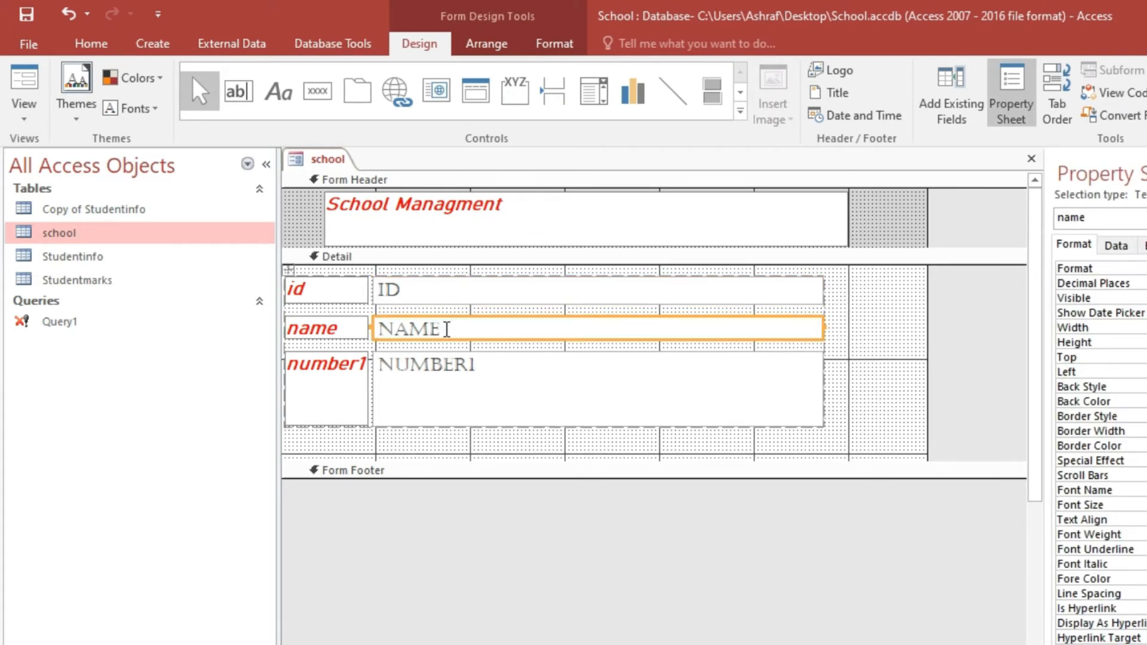
pyautogui.click(448, 329)
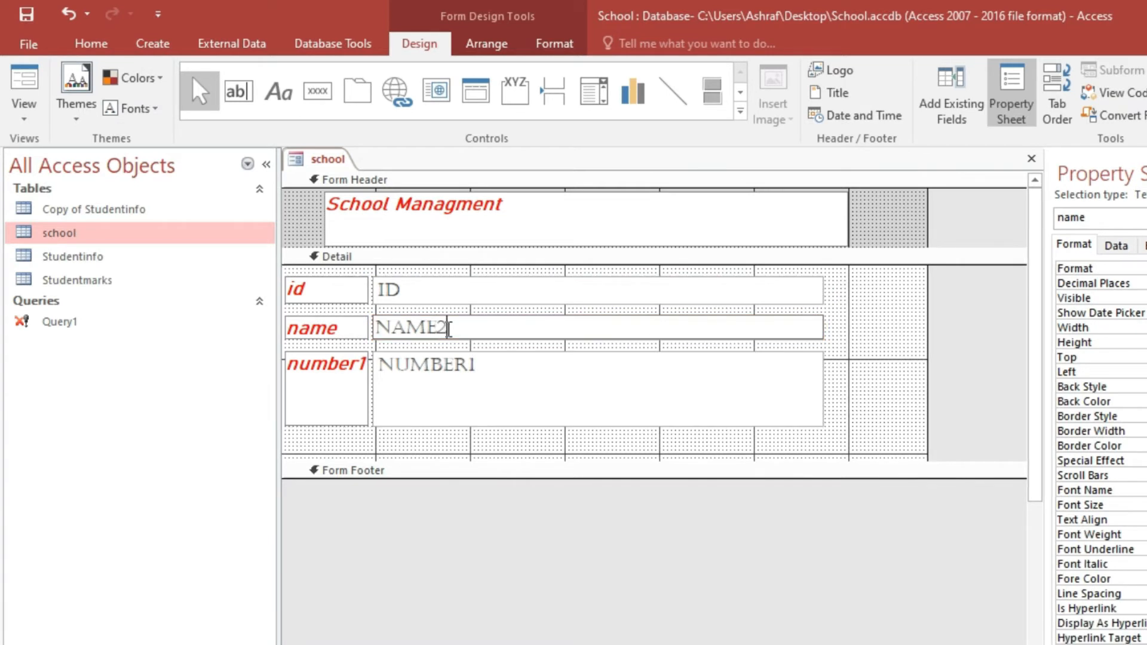
pyautogui.click(641, 459)
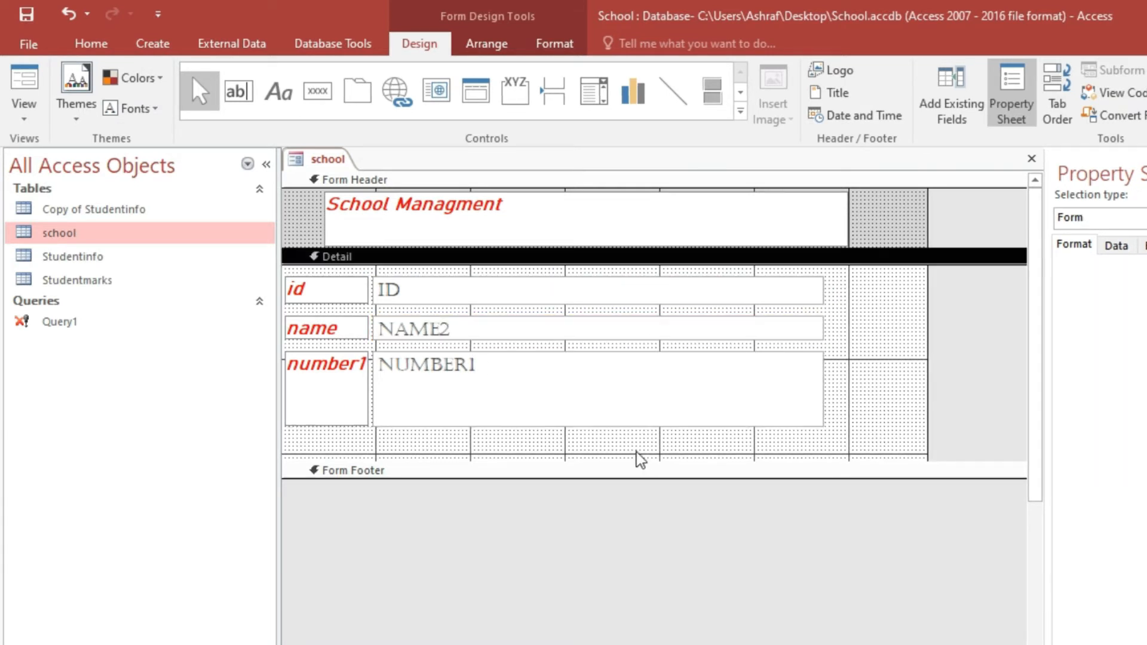
pyautogui.click(27, 113)
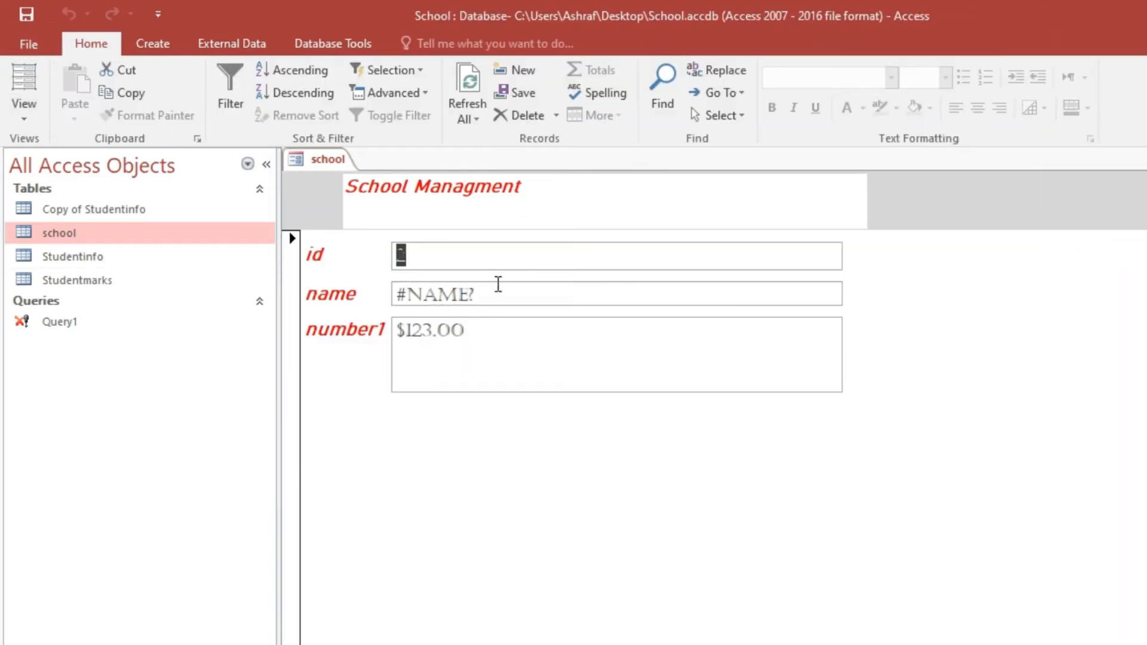
pyautogui.moveTo(454, 297); pyautogui.dragTo(423, 328)
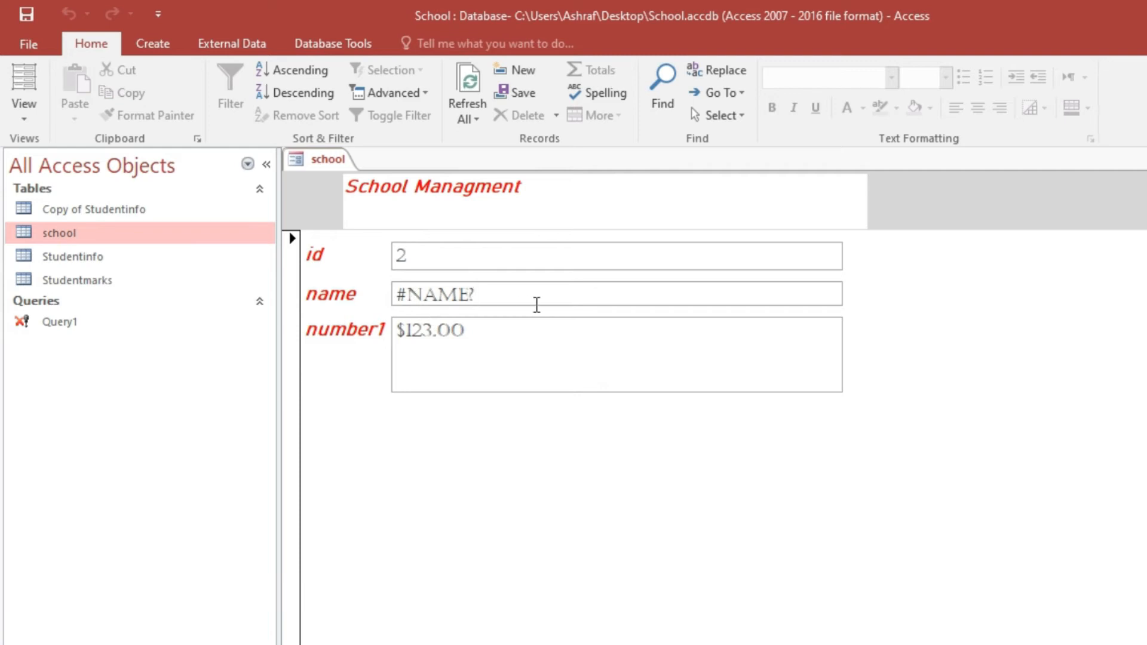
# Restore the name text box's field name to NAME in Design view and preview the form in Form view
pyautogui.rightClick(773, 486)
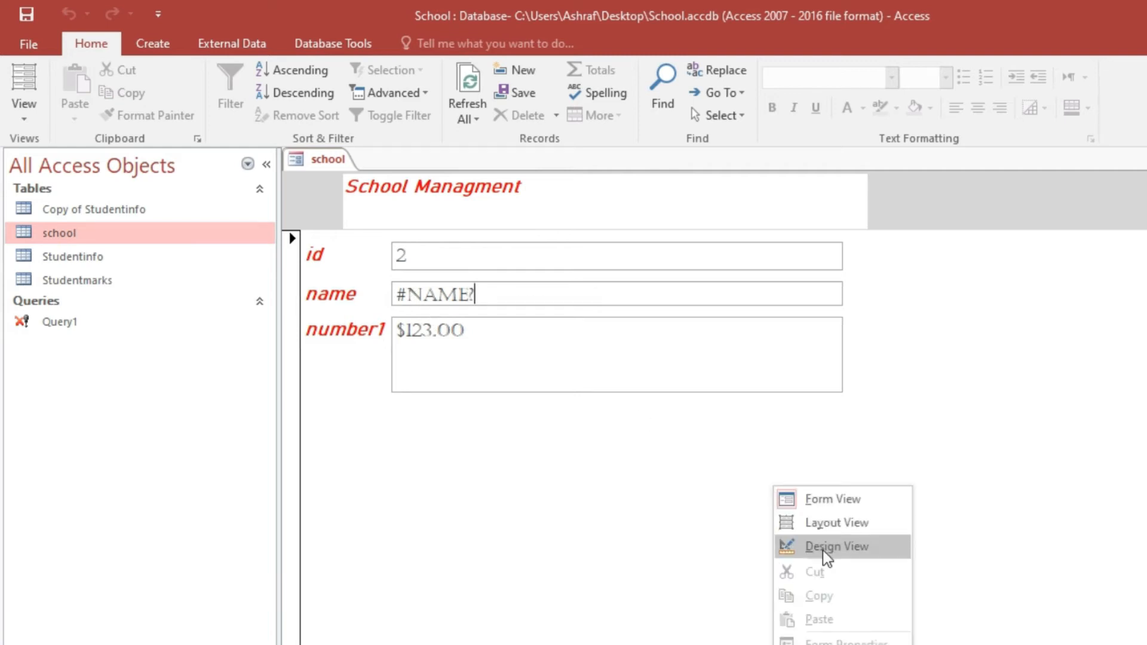
pyautogui.click(828, 547)
pyautogui.click(475, 331)
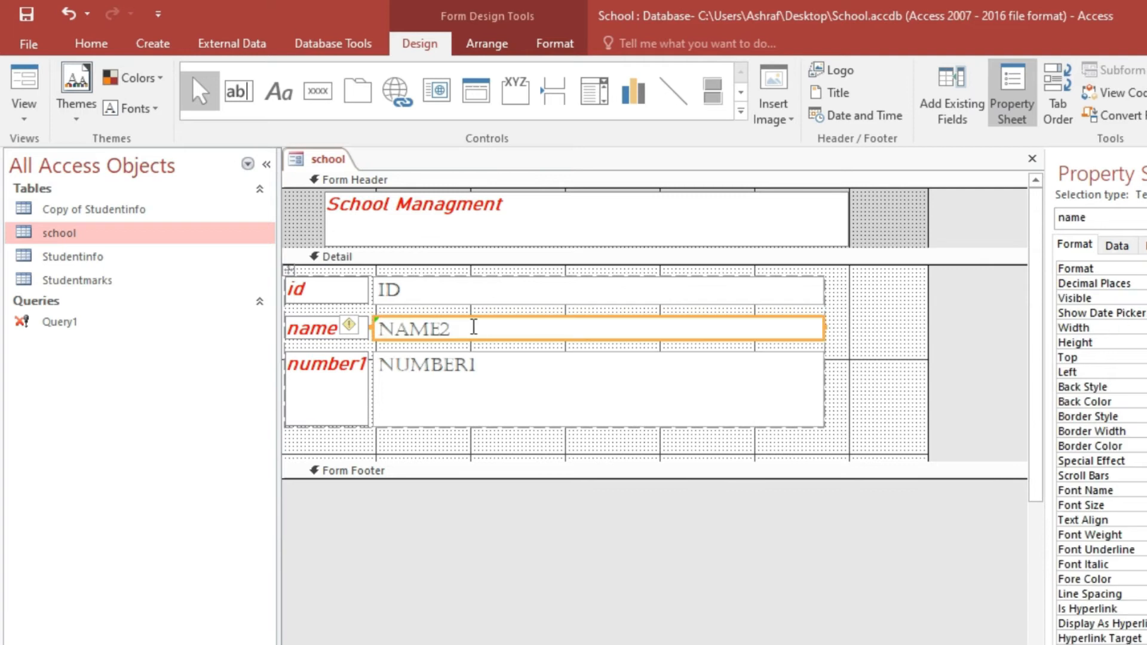
pyautogui.click(474, 327)
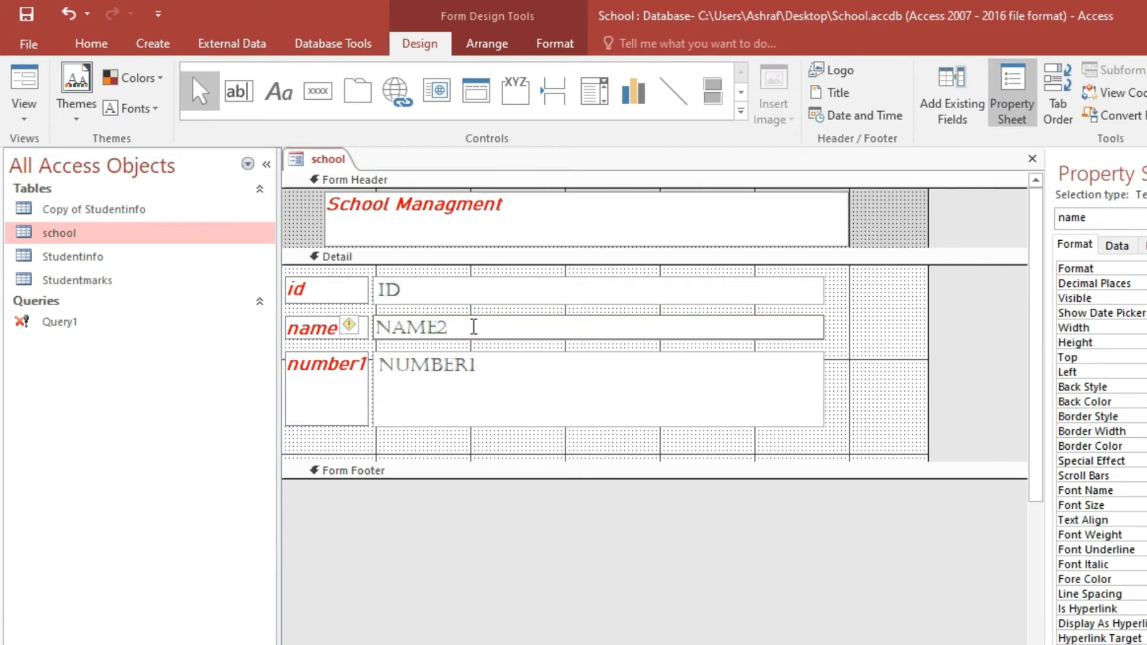
pyautogui.click(845, 447)
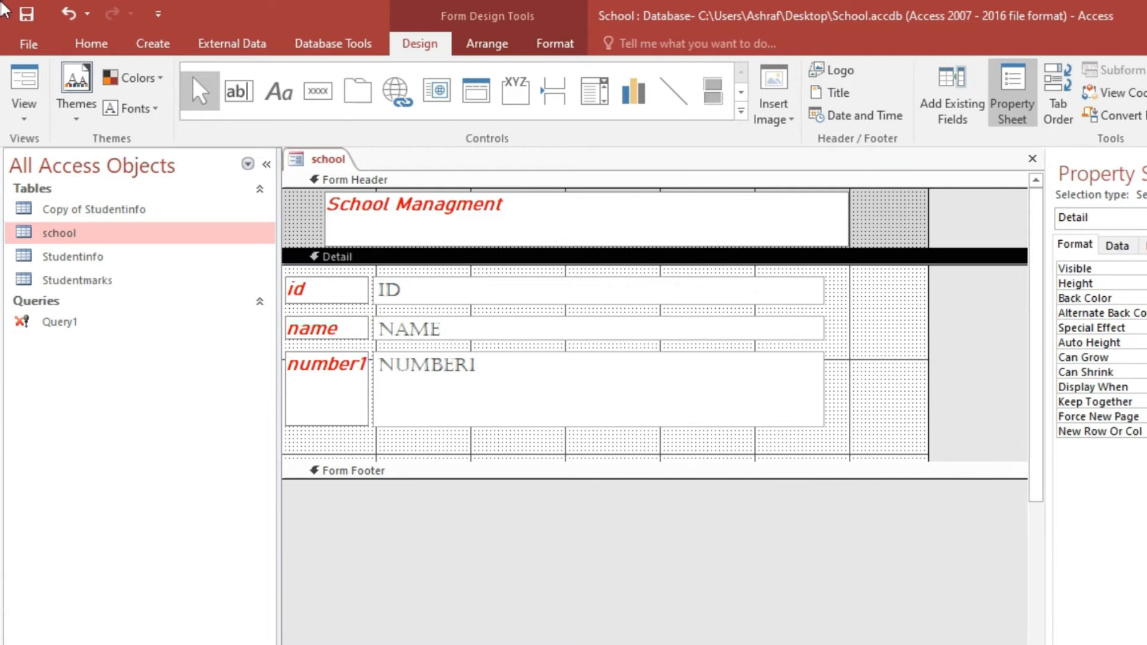
pyautogui.click(23, 81)
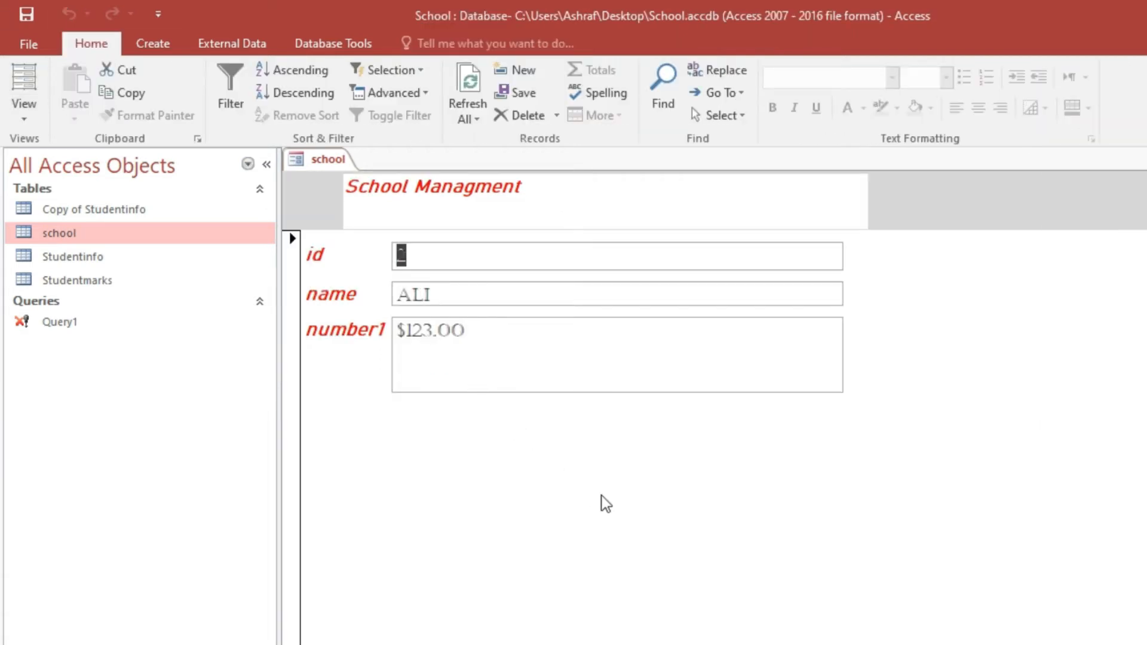
# Check the number format assigned to the number1 text box in Design view and view its value in Form view
pyautogui.rightClick(532, 428)
pyautogui.click(546, 476)
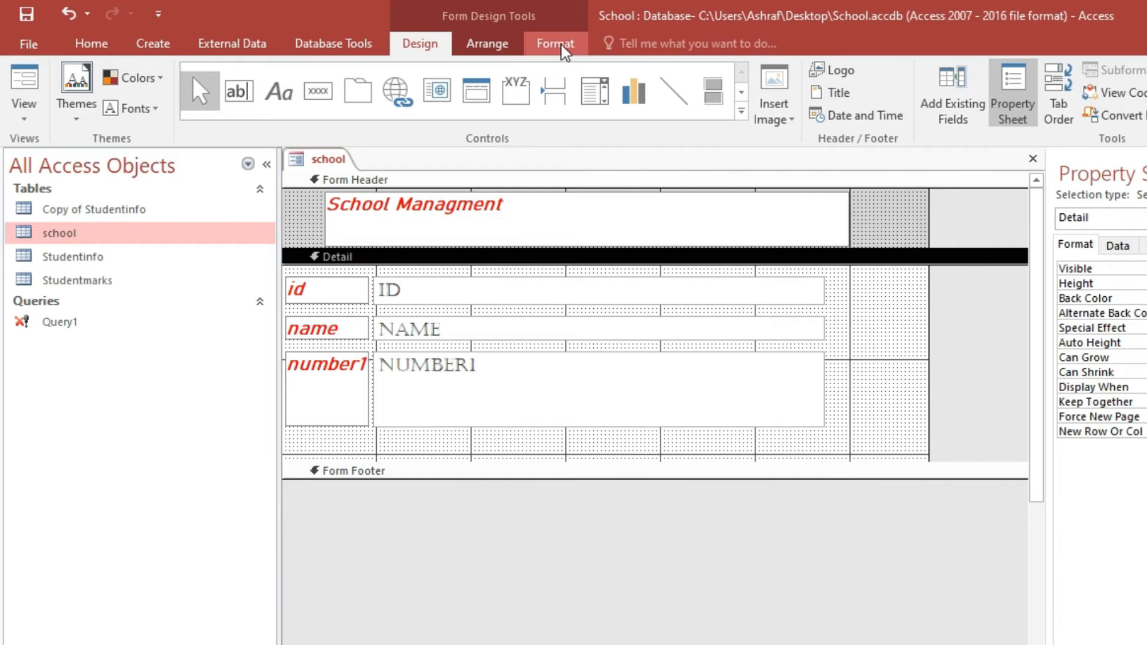
pyautogui.click(561, 46)
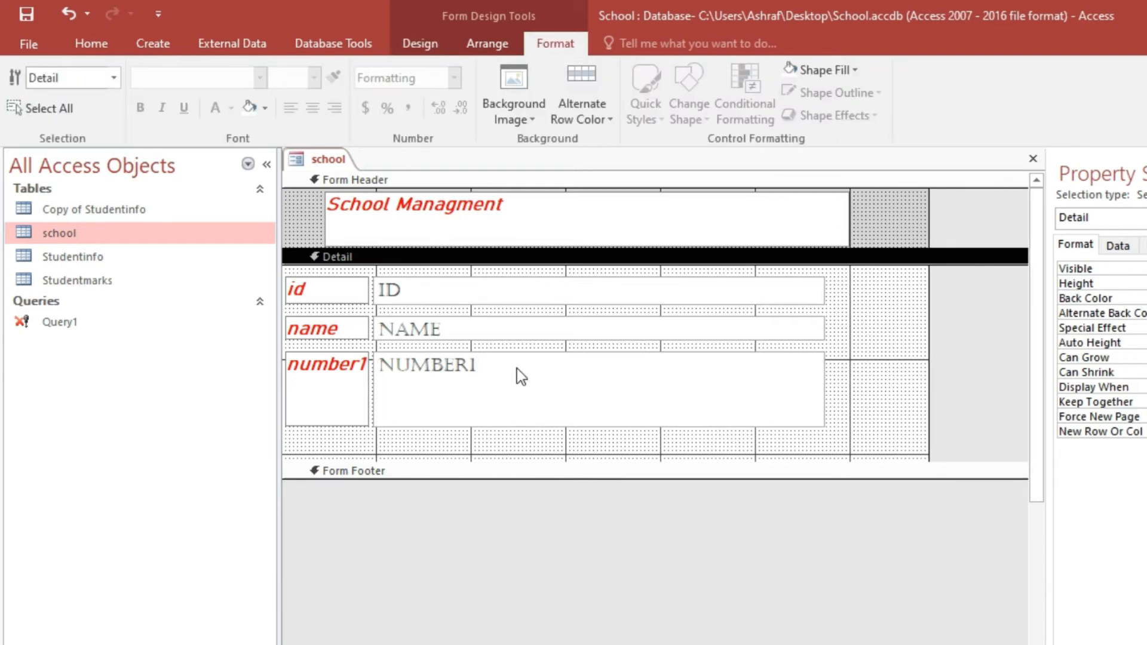
pyautogui.click(517, 389)
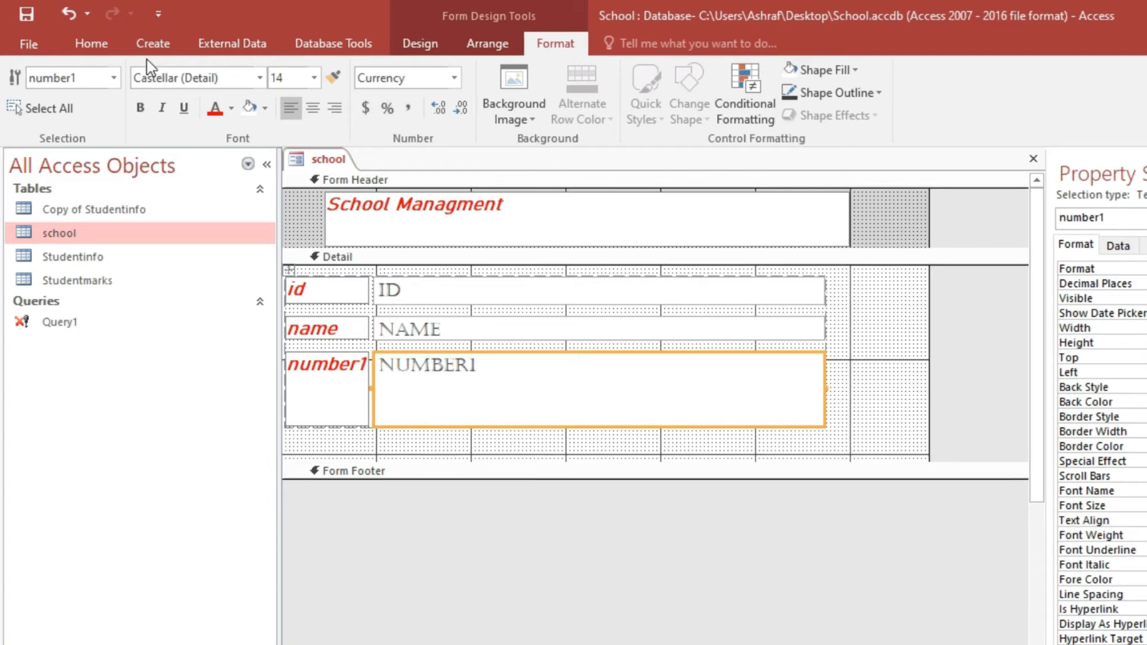
pyautogui.click(421, 43)
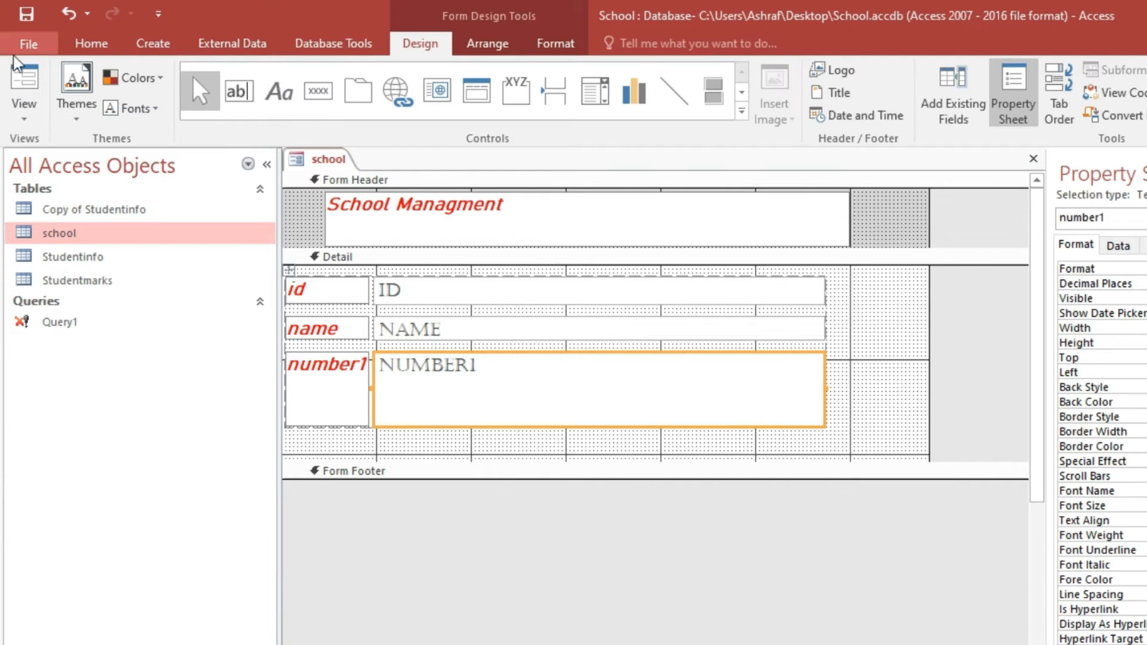
pyautogui.click(15, 84)
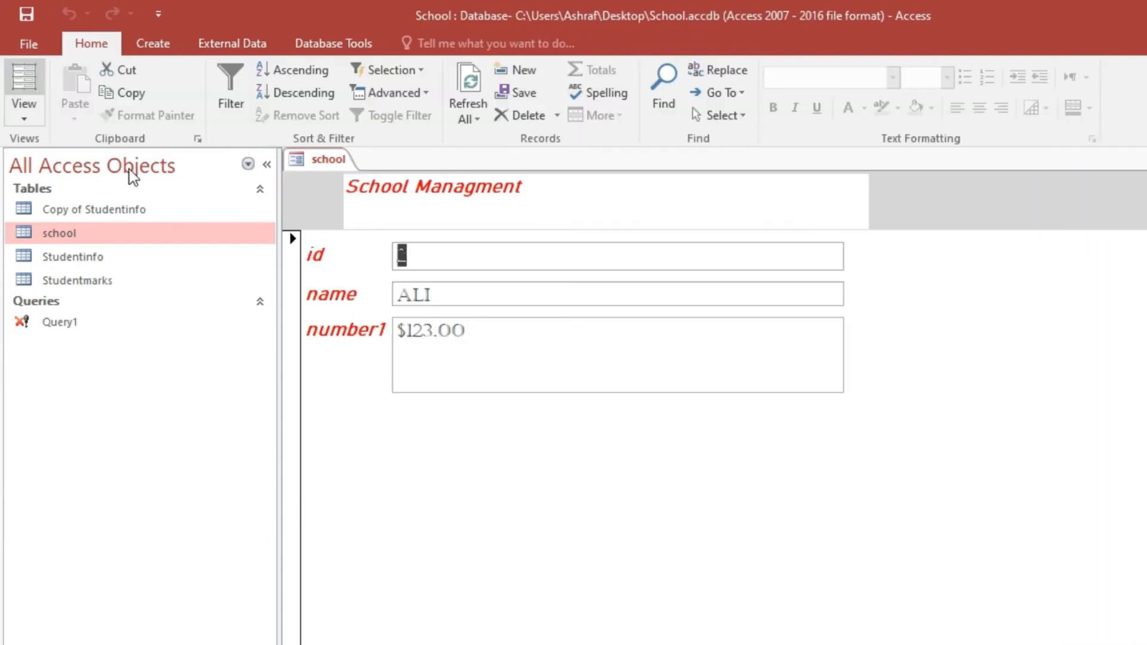
# Set the number1 text box's number format to Euro and preview the value in Form view
pyautogui.rightClick(537, 489)
pyautogui.click(593, 540)
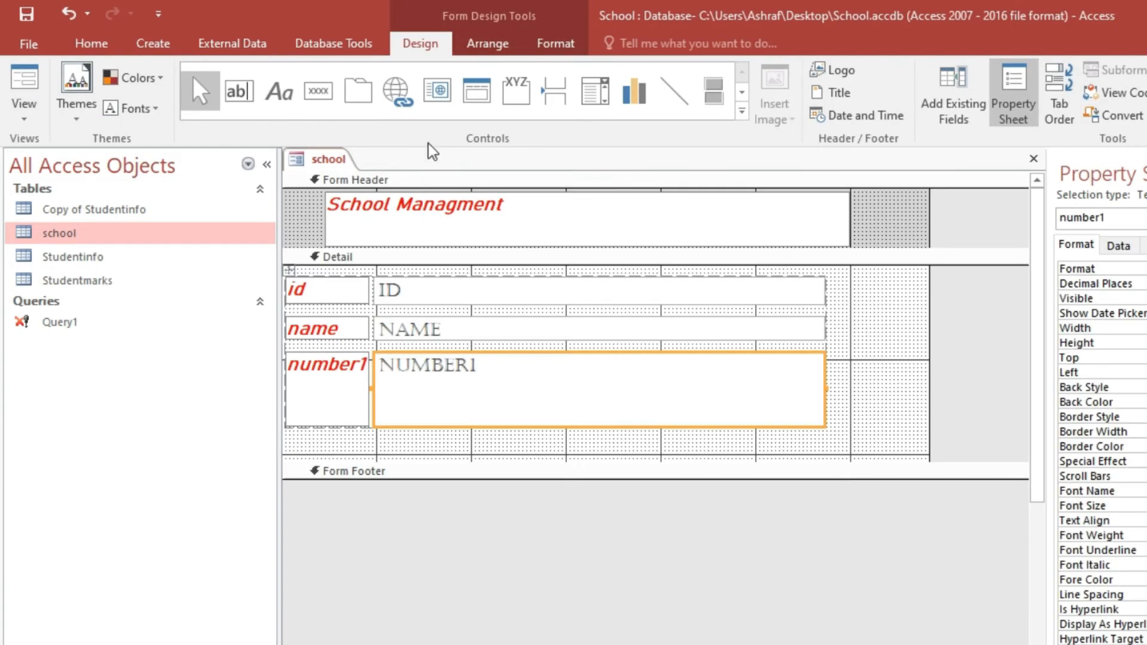
pyautogui.click(559, 37)
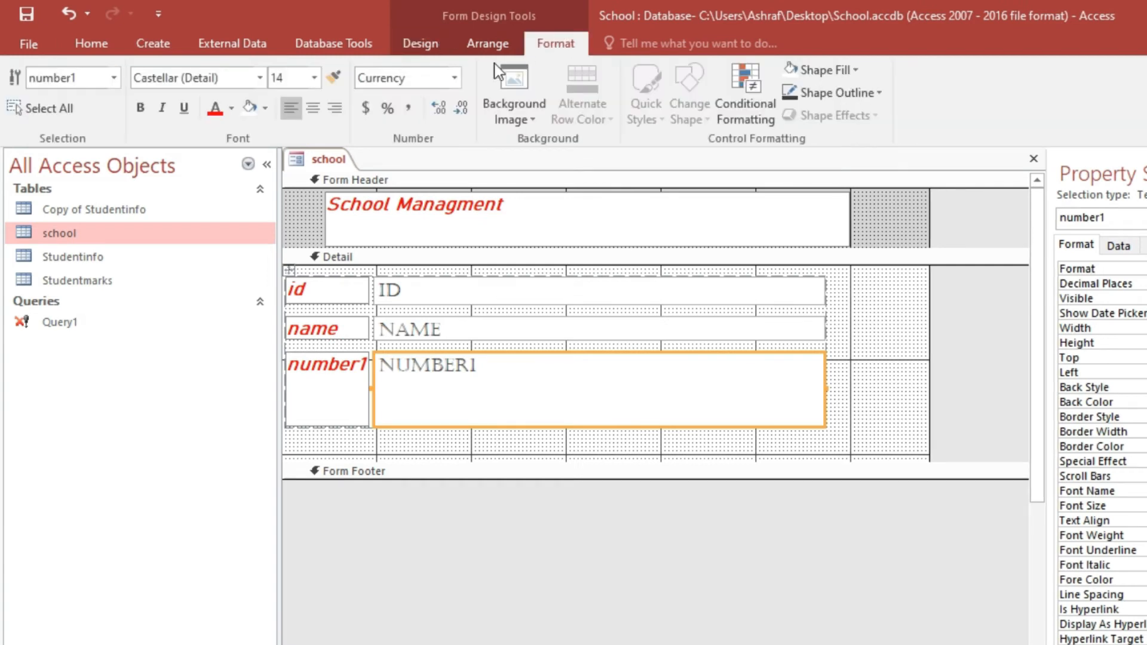
pyautogui.click(458, 80)
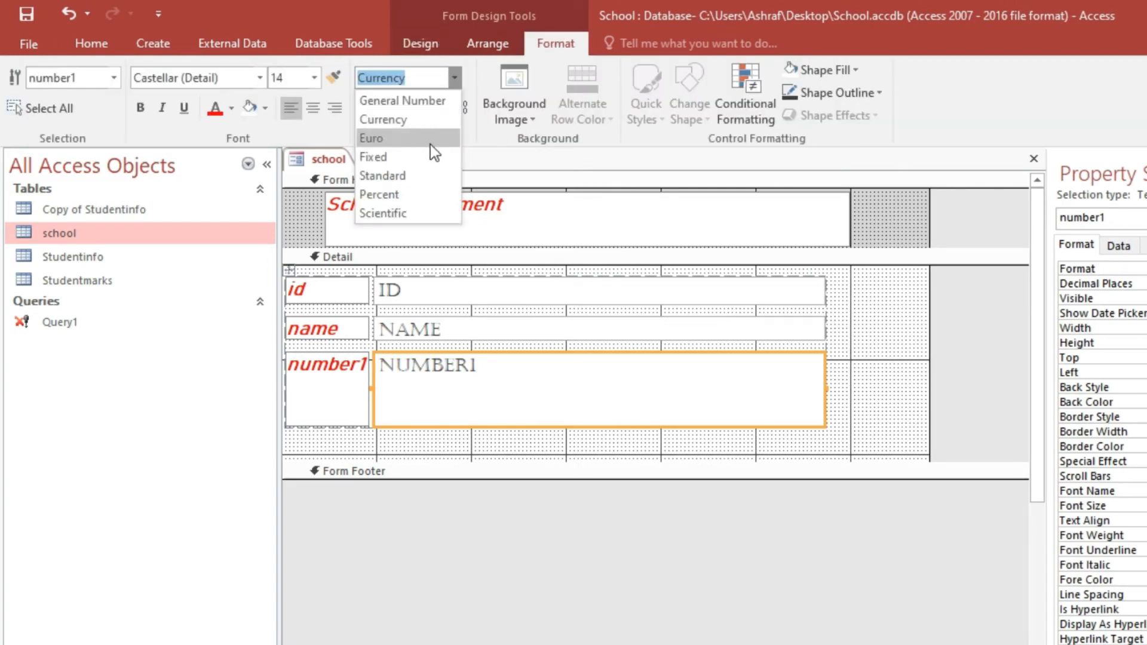
pyautogui.click(429, 138)
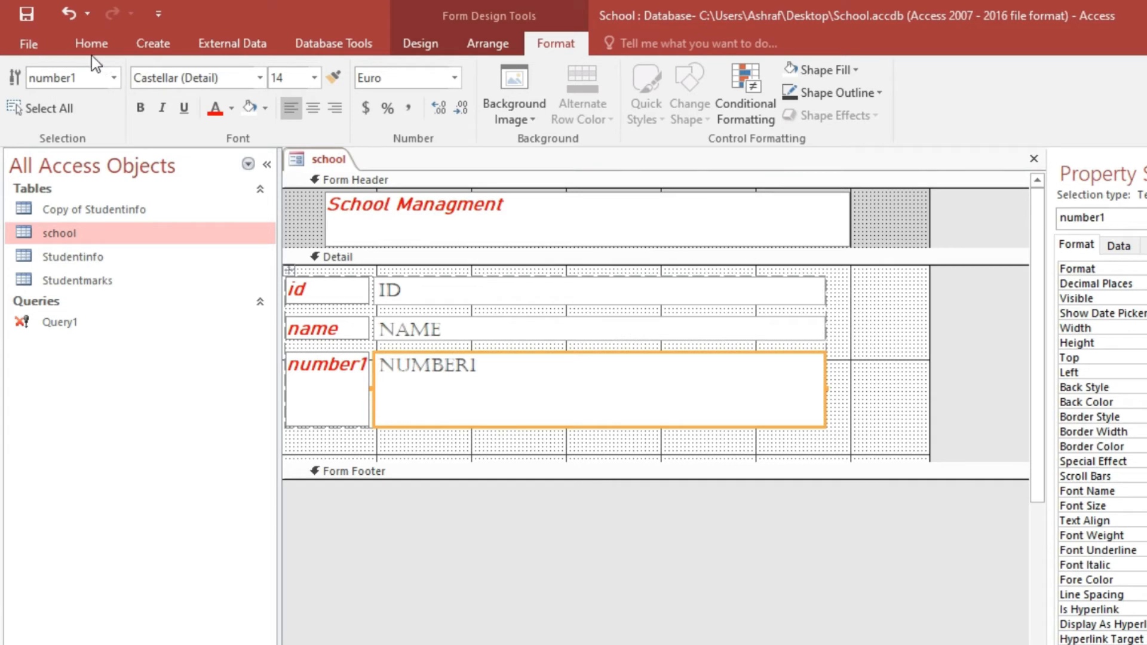
pyautogui.click(421, 47)
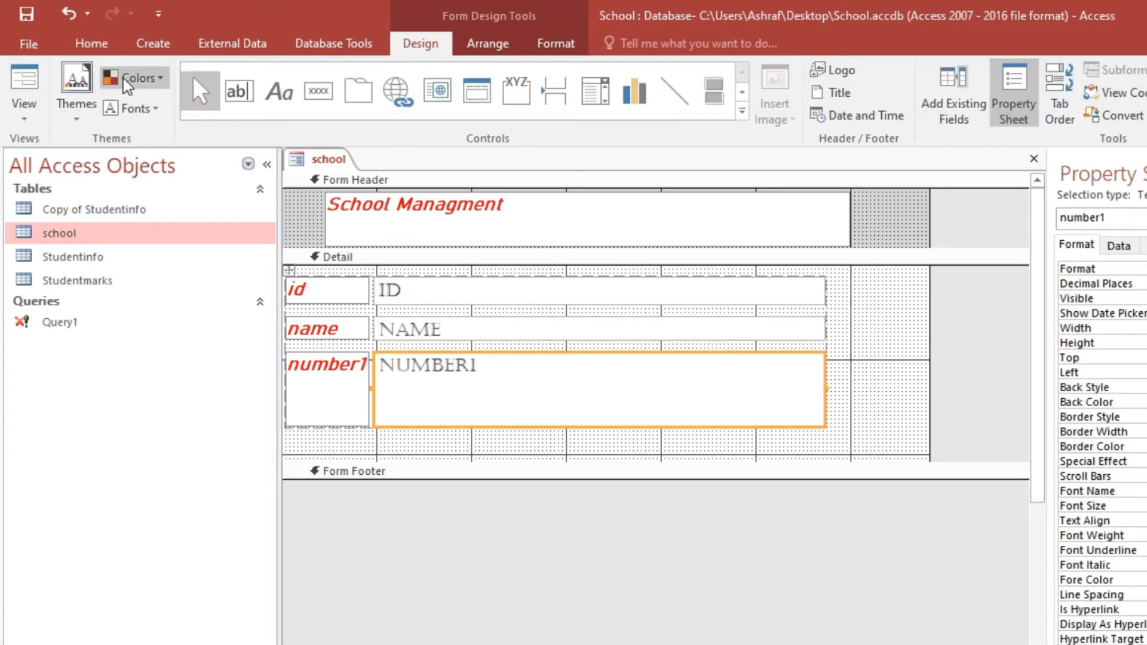
pyautogui.click(23, 82)
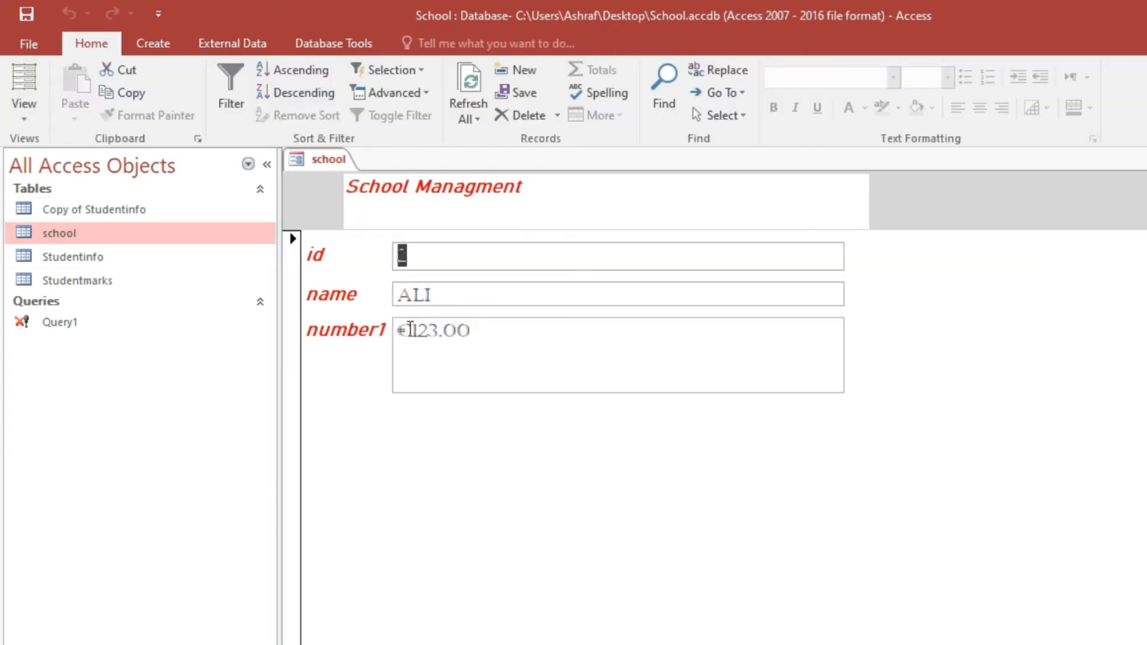
# Return to Design view and set the number1 text box's number format to Scientific
pyautogui.rightClick(443, 432)
pyautogui.click(496, 484)
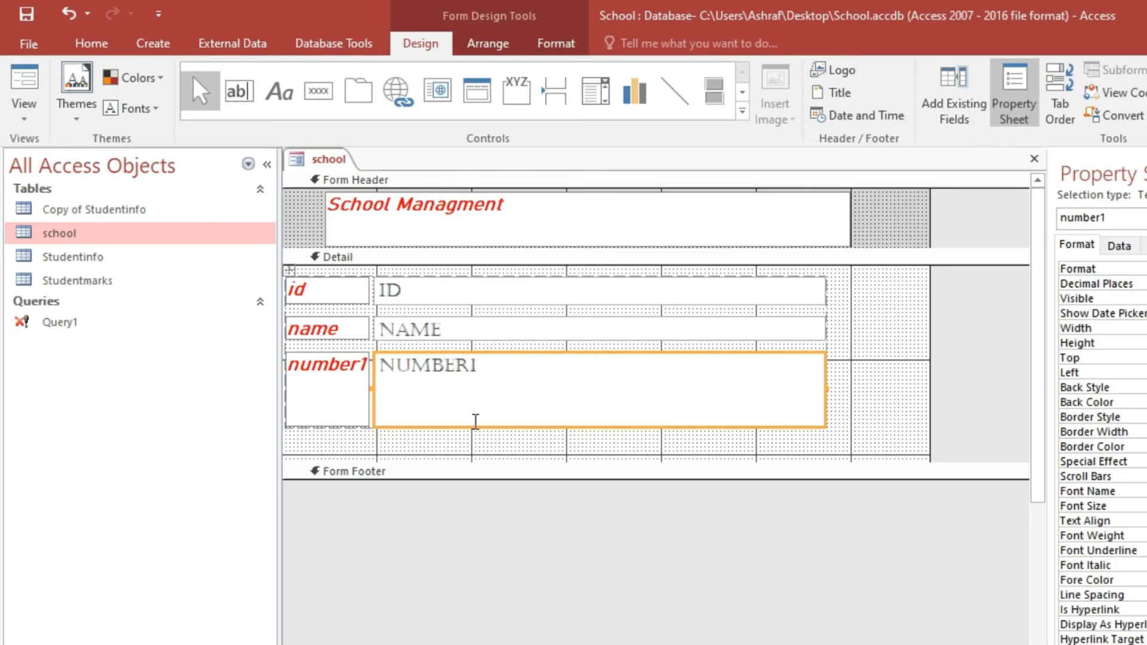
pyautogui.click(551, 43)
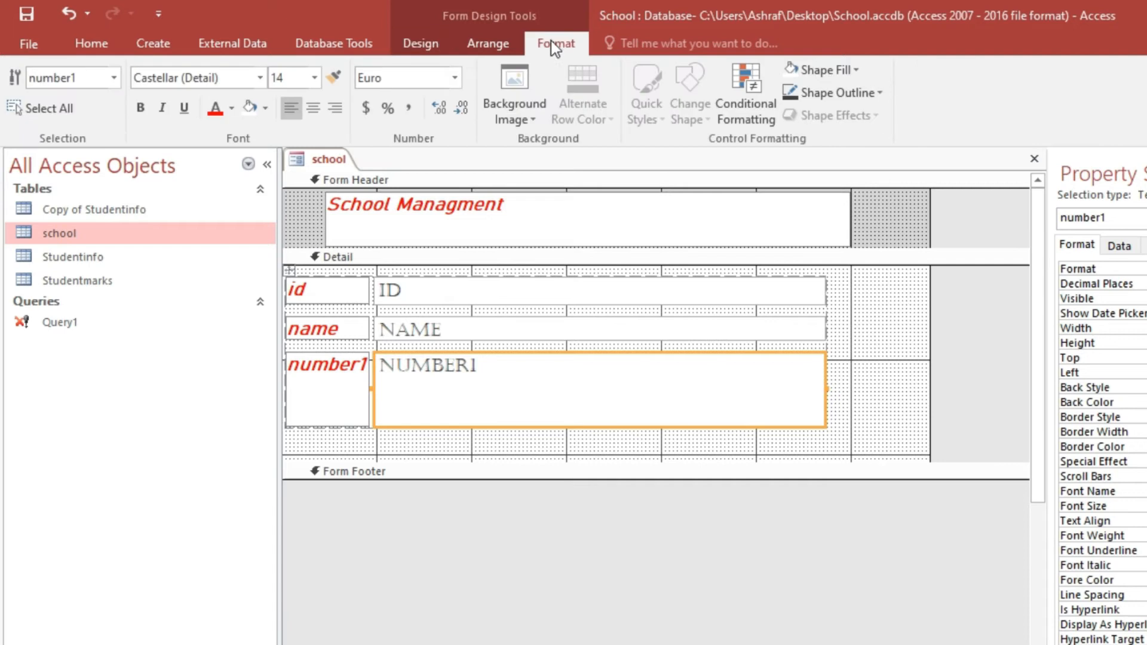
pyautogui.click(460, 81)
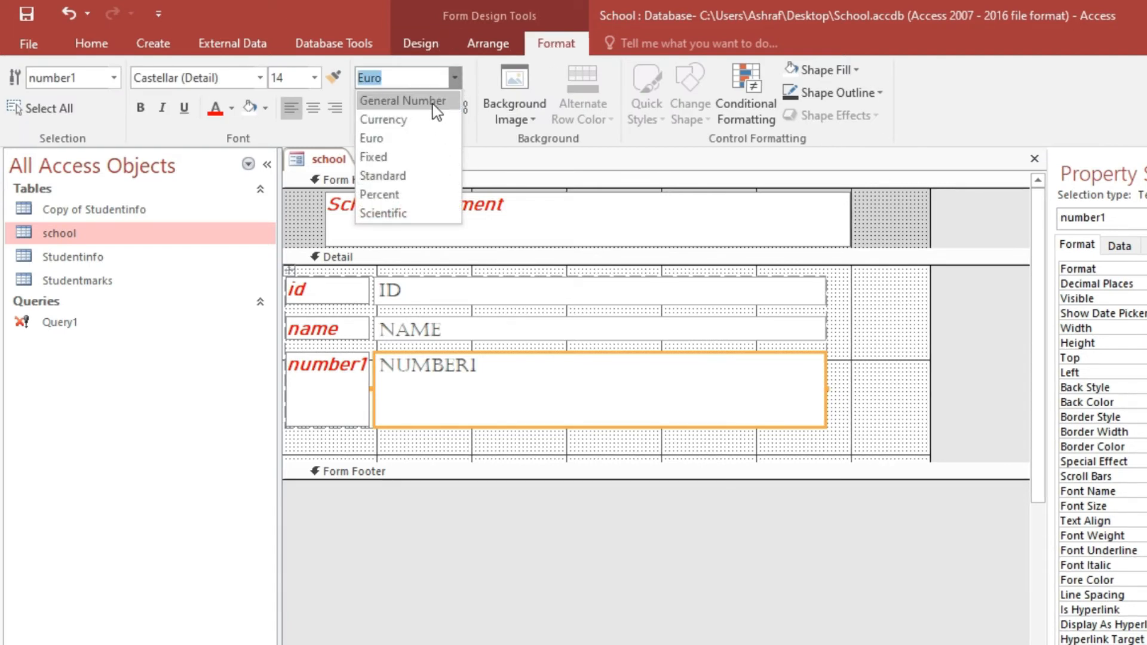
pyautogui.click(436, 212)
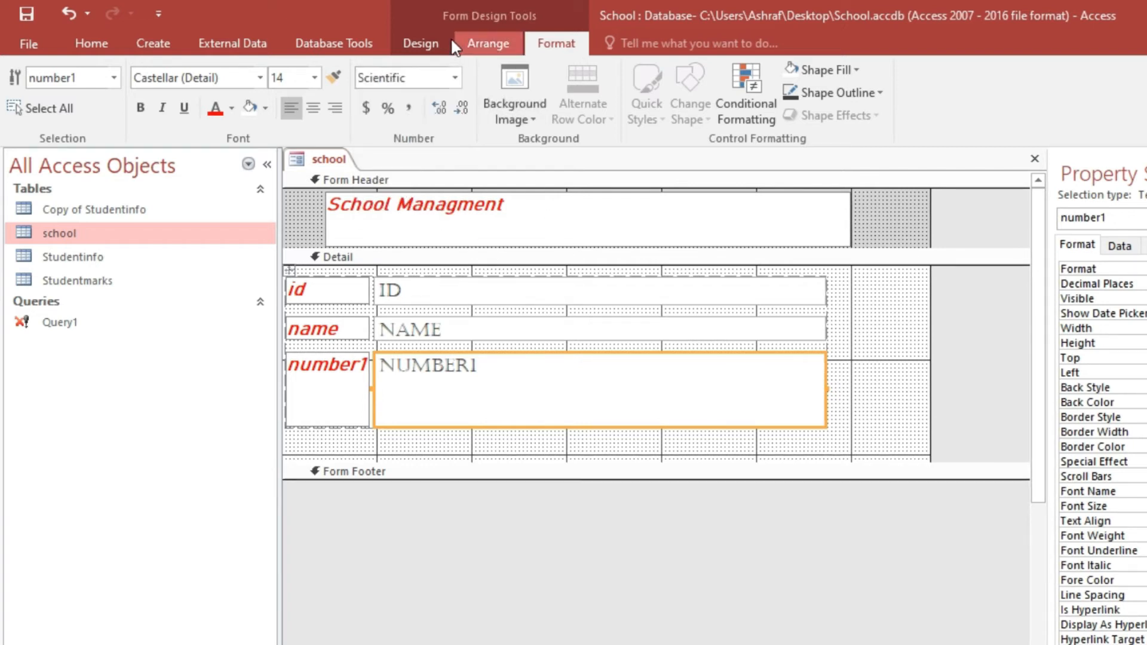
pyautogui.click(429, 46)
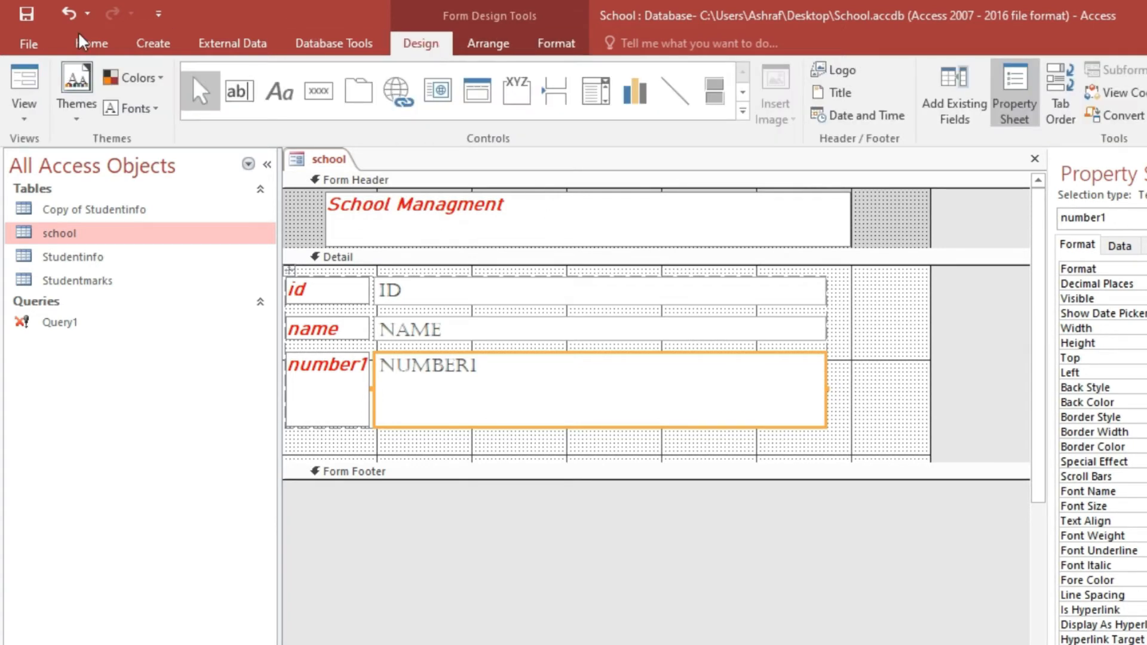
# Preview the number1 value with the Scientific format in Form view, and return to Design view
pyautogui.click(21, 81)
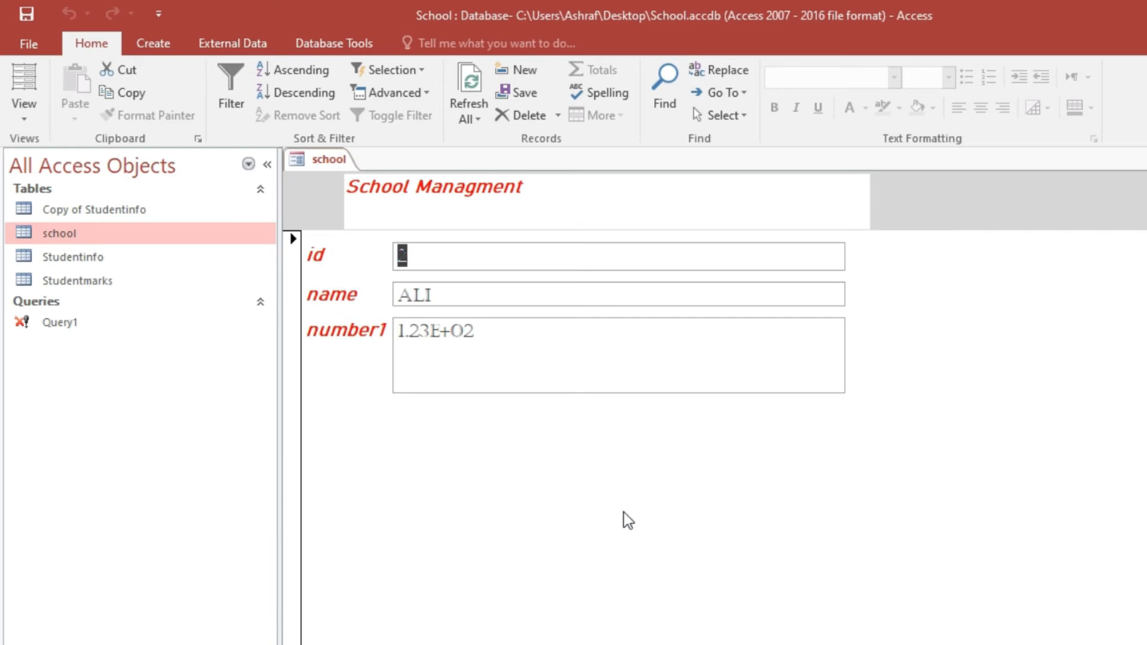
pyautogui.rightClick(580, 443)
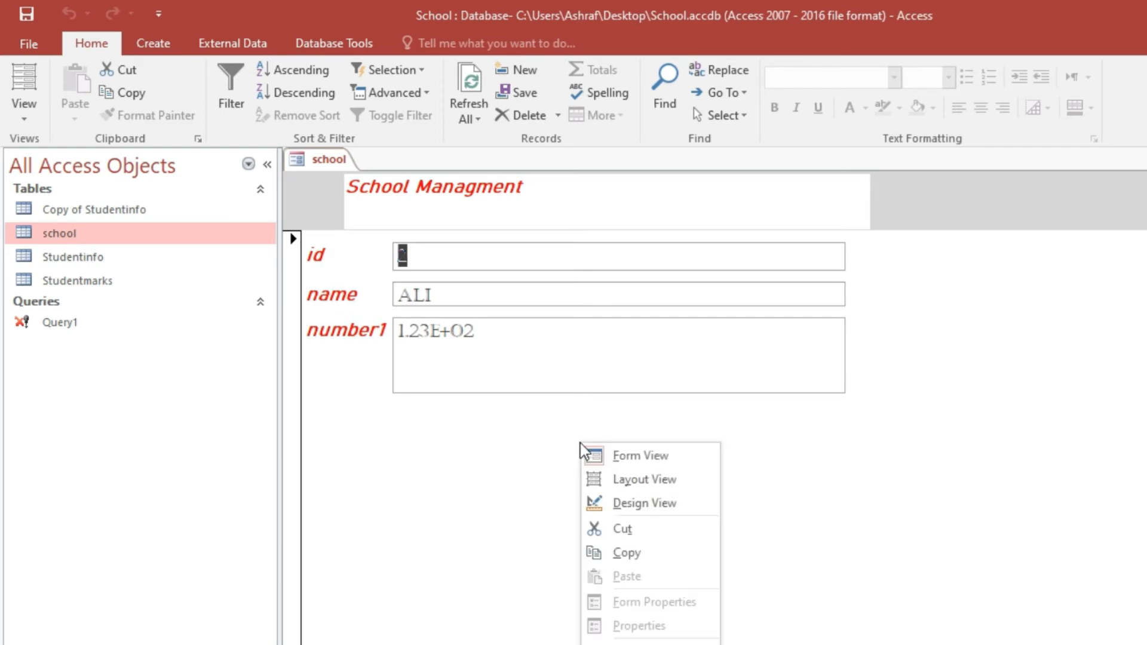
pyautogui.click(621, 507)
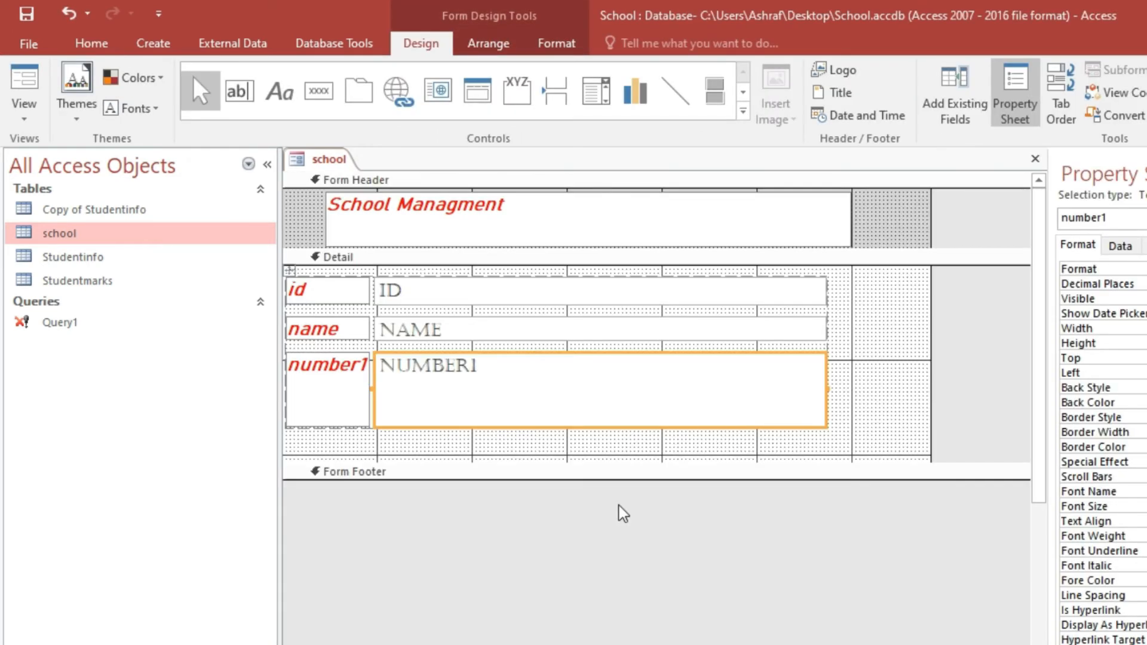
# Set the number1 text box's number format to Percent and preview the value in Form view
pyautogui.click(561, 45)
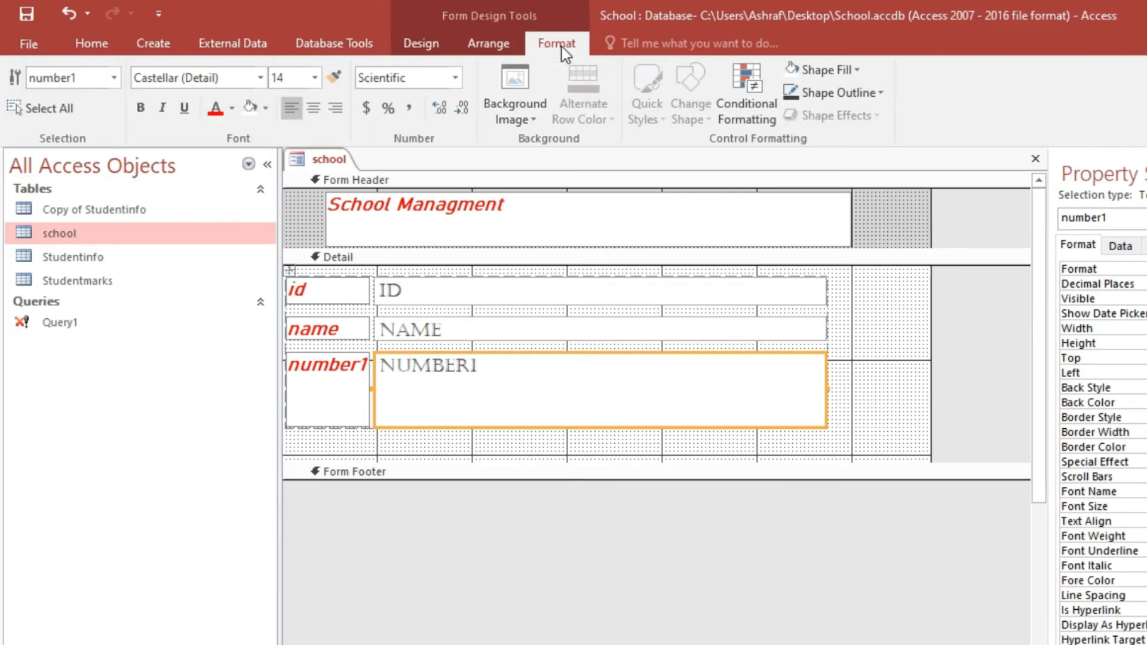
pyautogui.click(389, 111)
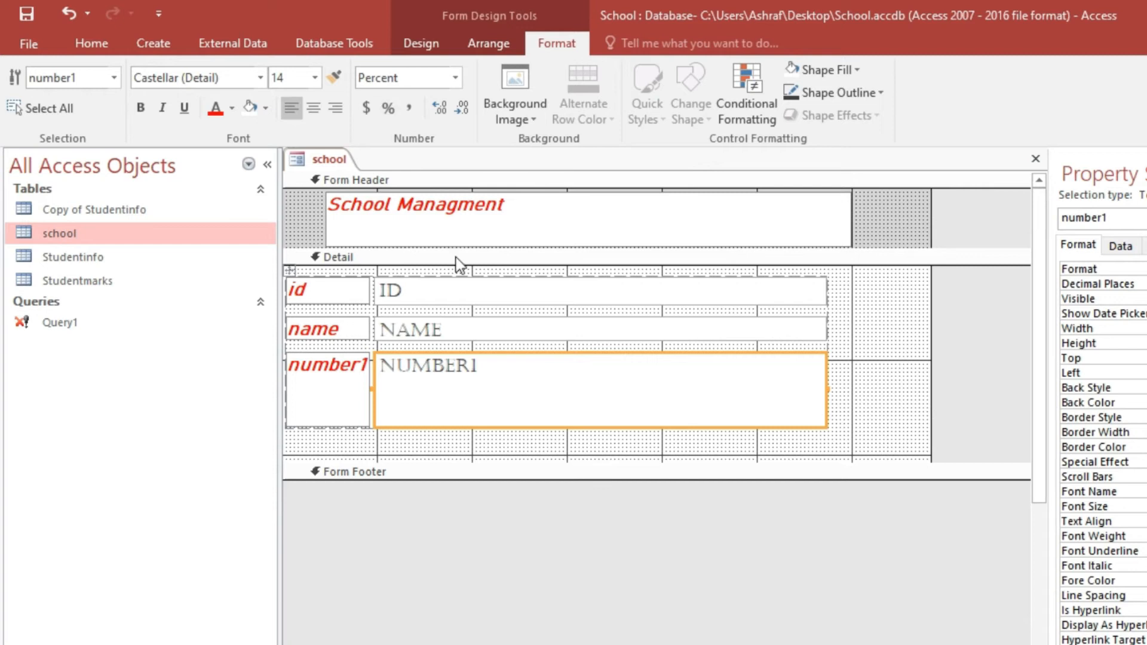
pyautogui.click(493, 388)
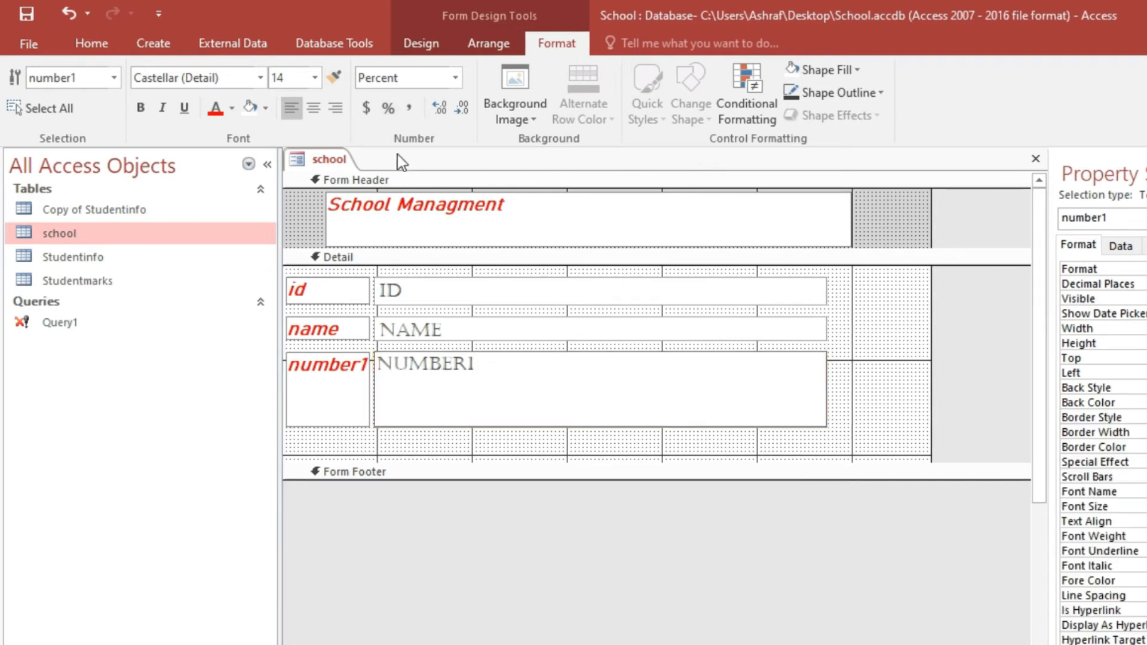
pyautogui.click(424, 49)
pyautogui.click(25, 78)
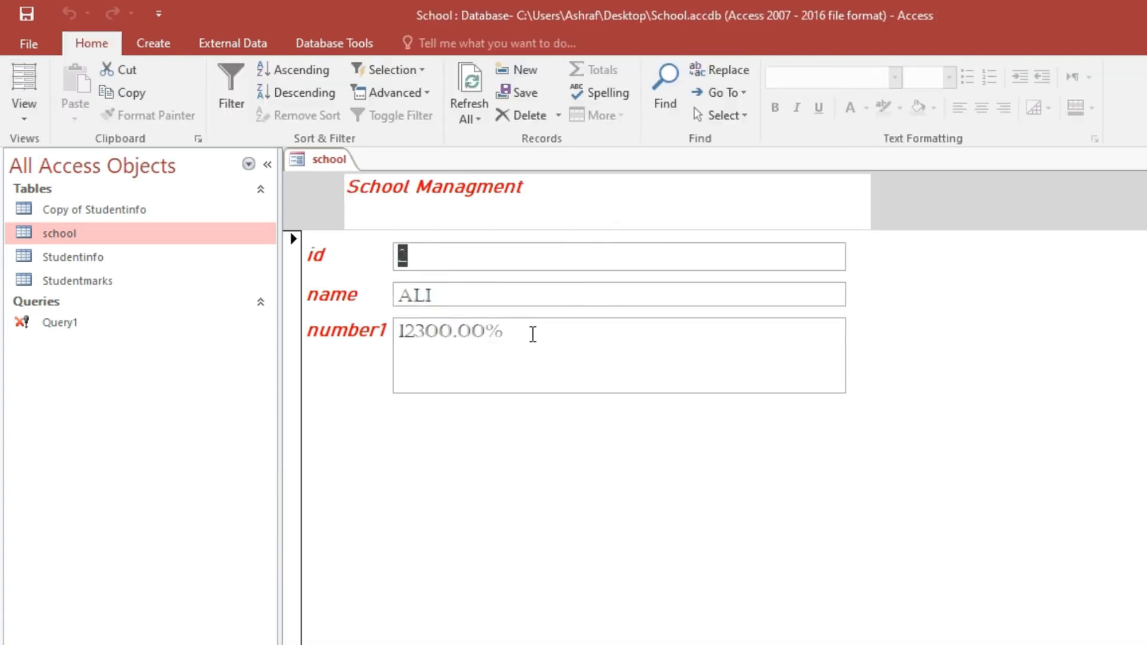
pyautogui.moveTo(514, 330)
pyautogui.mouseDown()
pyautogui.moveTo(490, 330)
pyautogui.moveTo(508, 333)
pyautogui.mouseUp()
# Return to Design view, set the number1 text box's format to Standard, and preview the value in Form view
pyautogui.rightClick(632, 524)
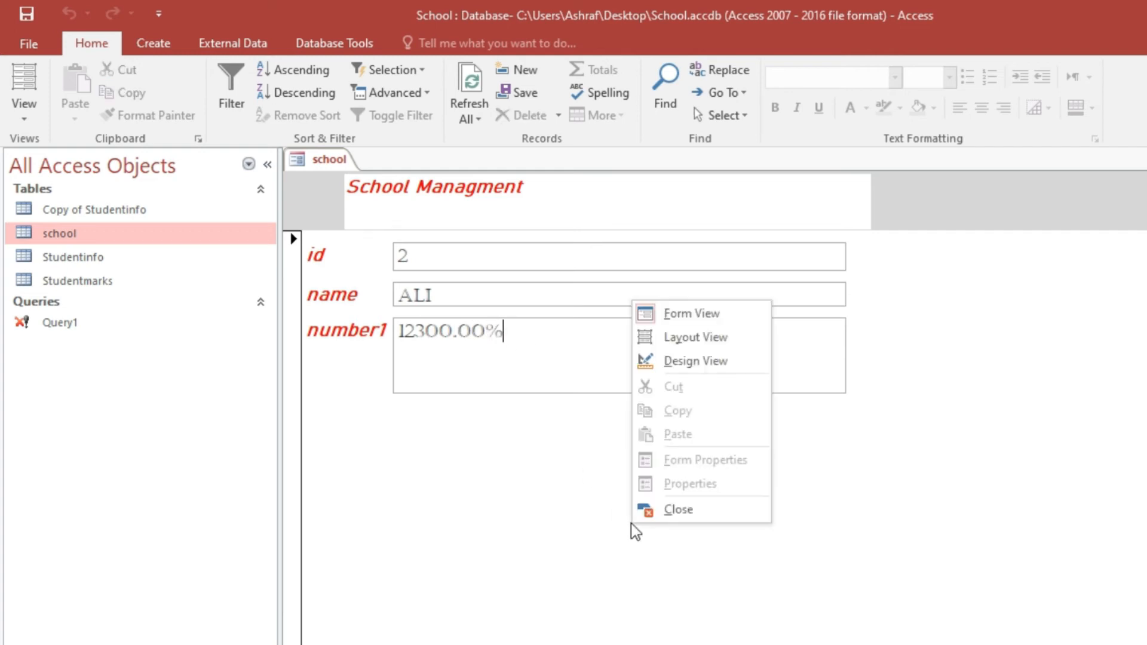
pyautogui.click(683, 365)
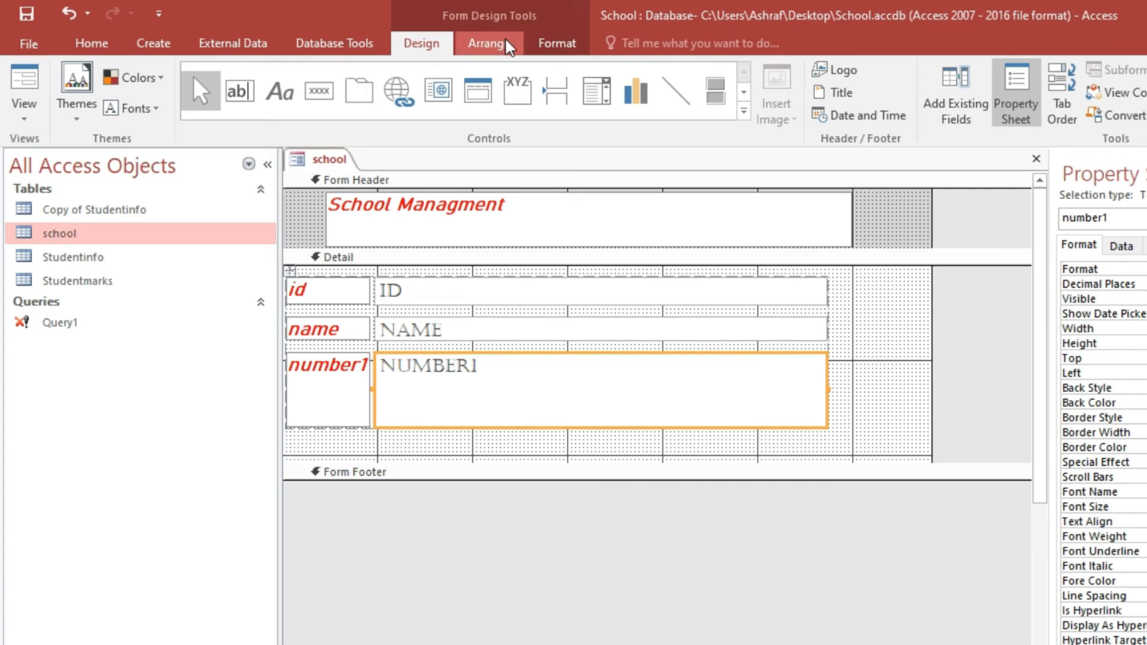
pyautogui.click(553, 45)
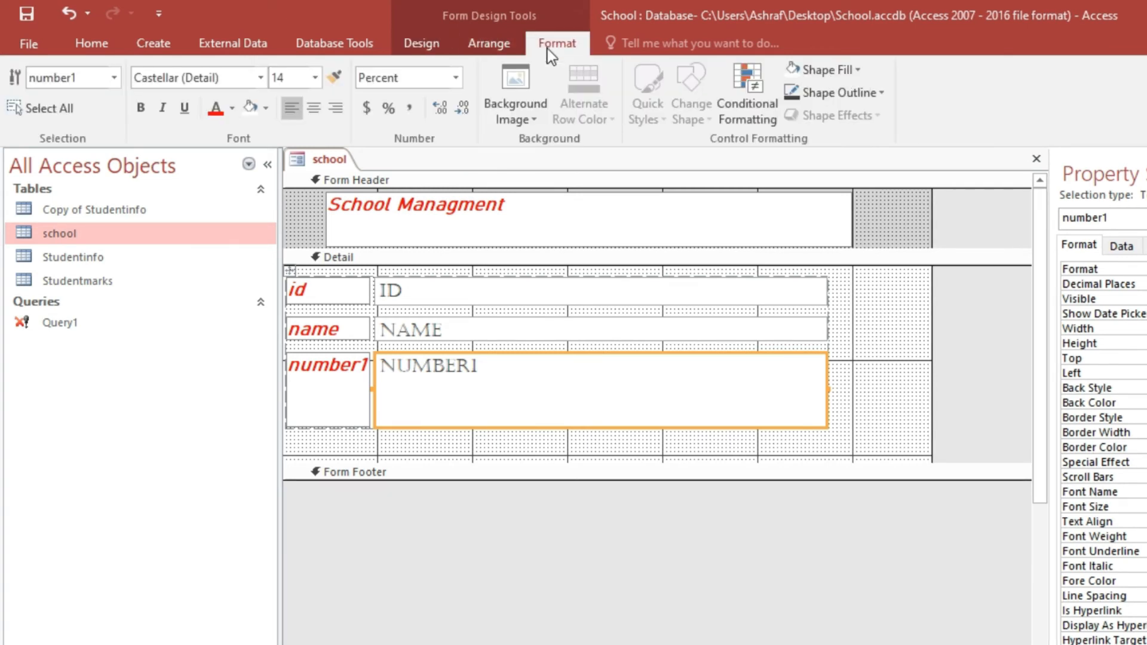
pyautogui.click(409, 109)
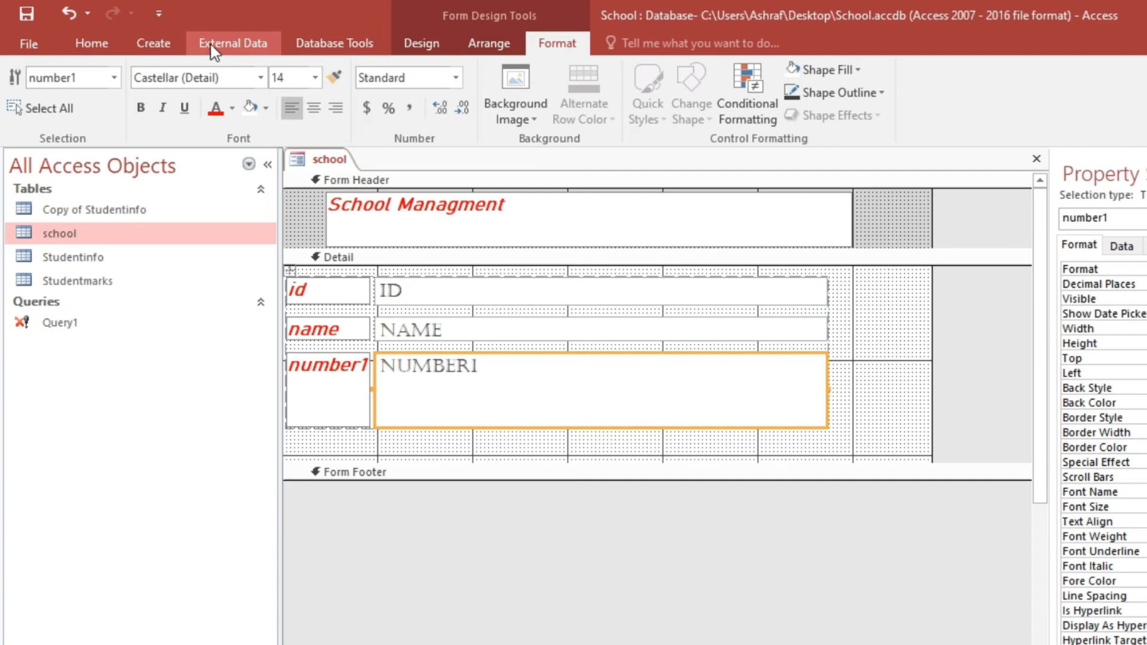
pyautogui.click(407, 48)
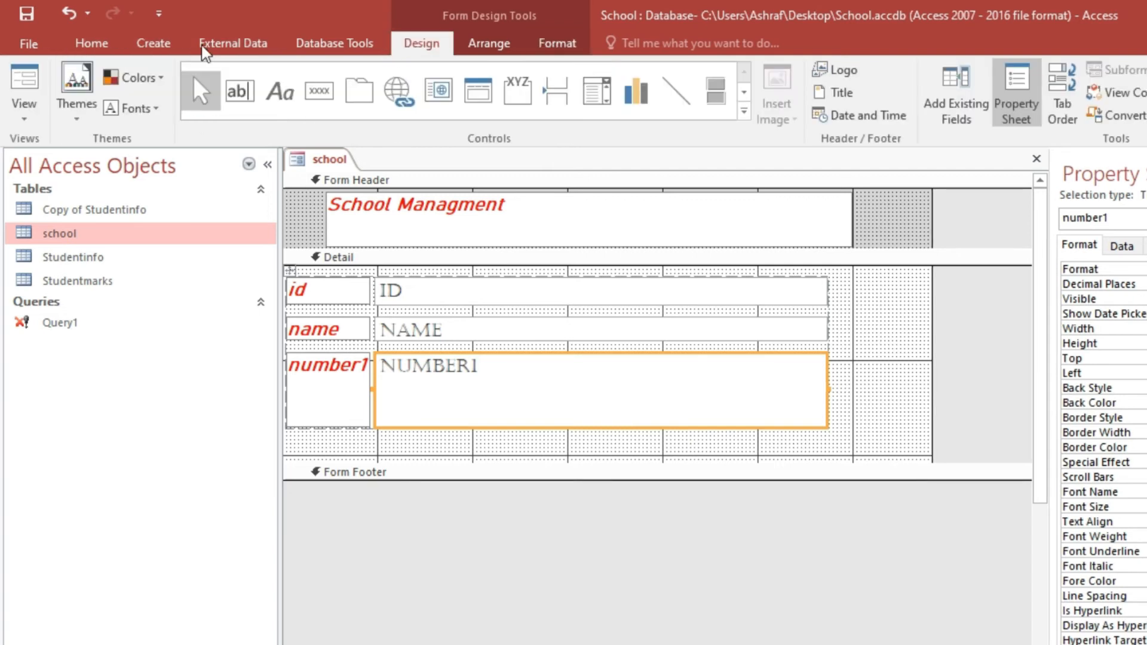
pyautogui.click(8, 78)
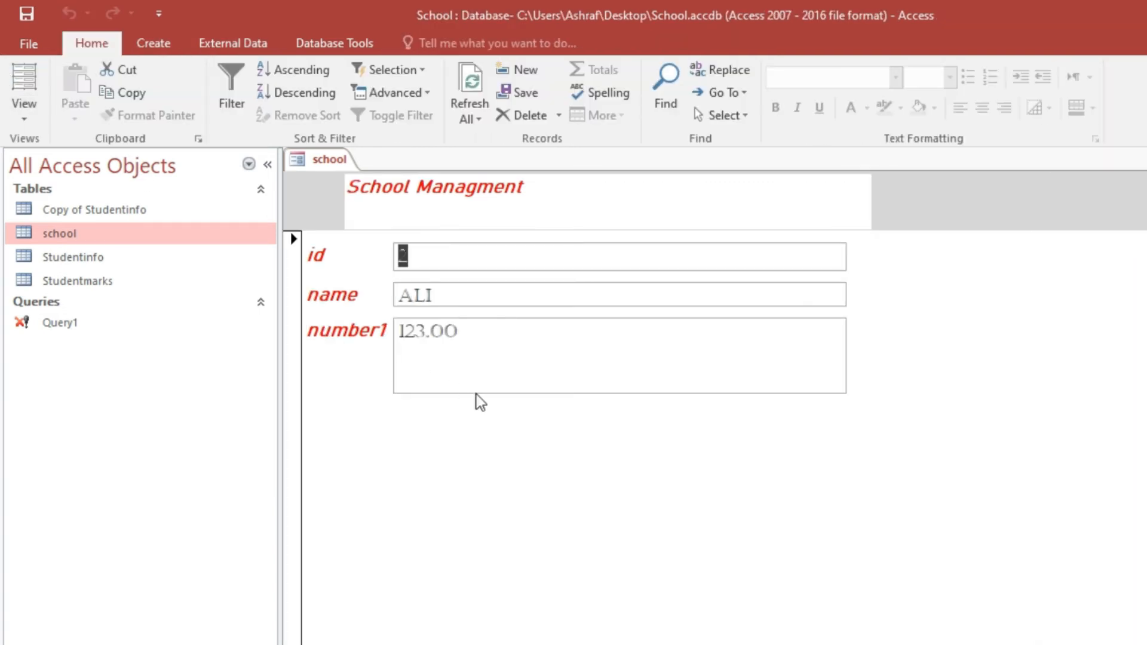
pyautogui.moveTo(430, 331); pyautogui.dragTo(471, 331)
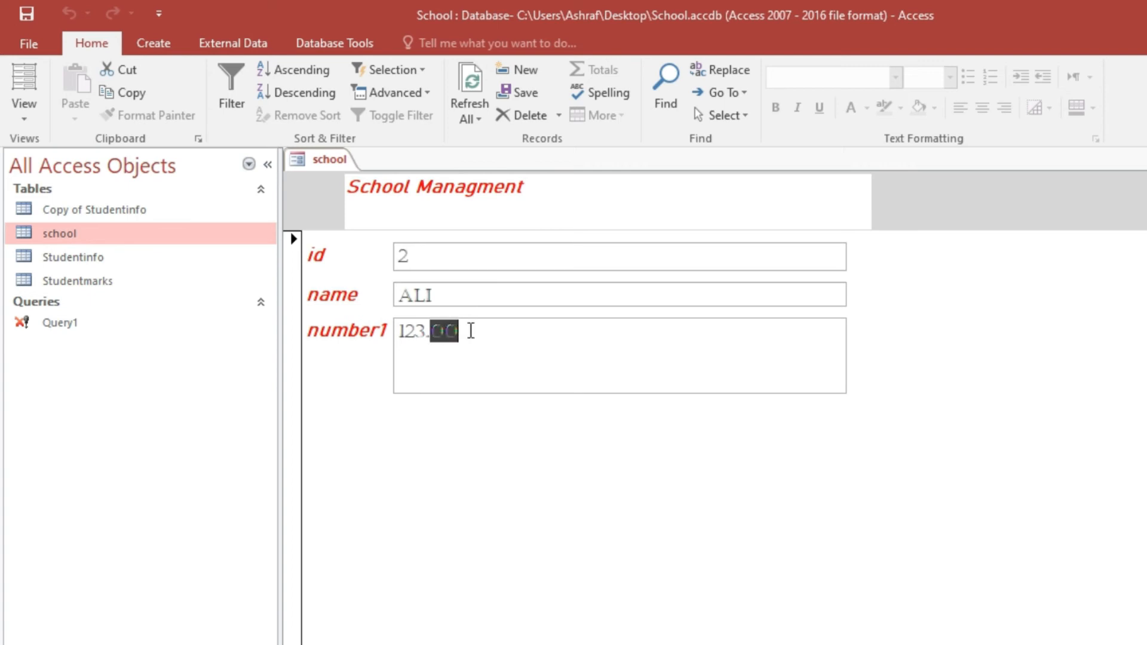
pyautogui.click(400, 332)
# Increase the number1 text box to five decimal places in Design view and examine the decimals in Form view
pyautogui.rightClick(543, 493)
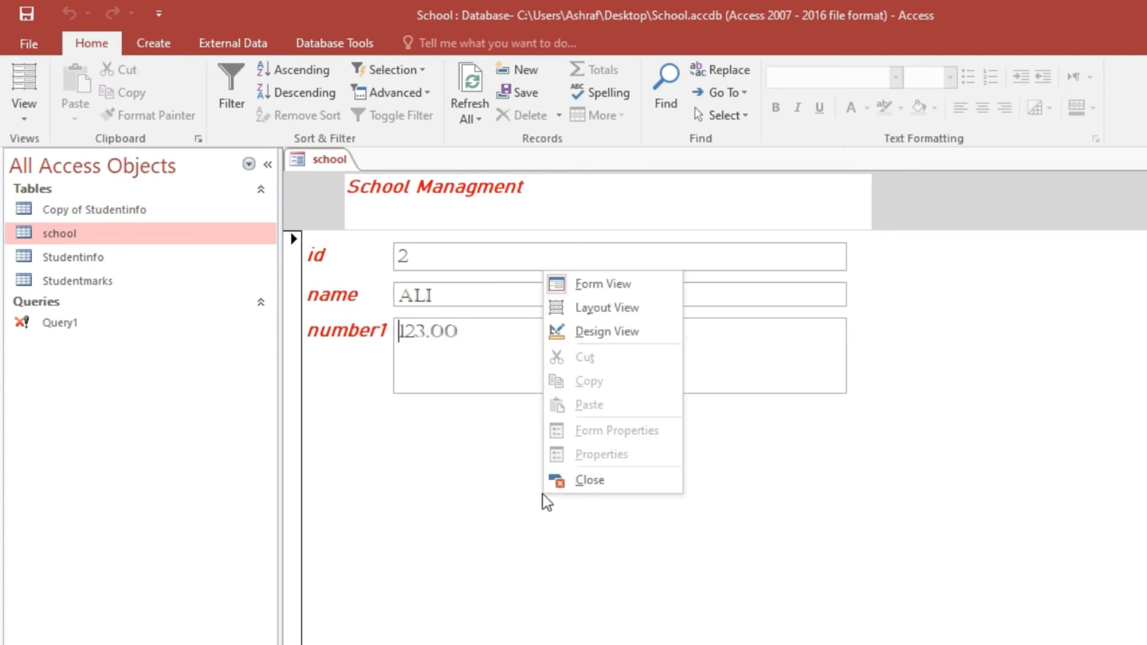
pyautogui.click(619, 341)
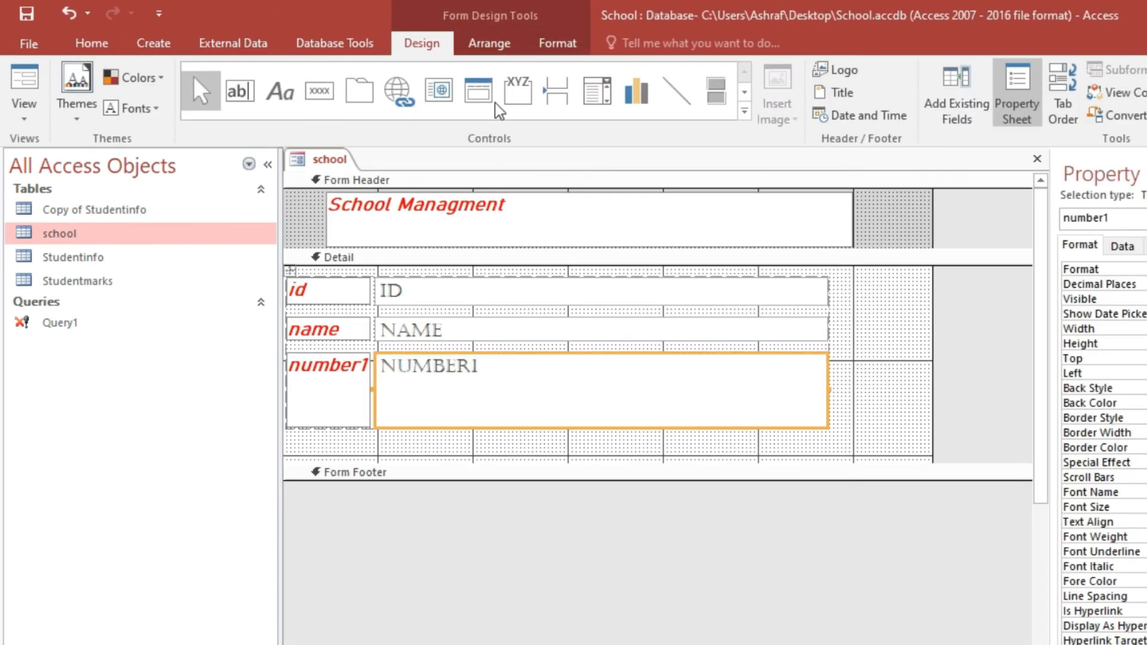
pyautogui.click(558, 43)
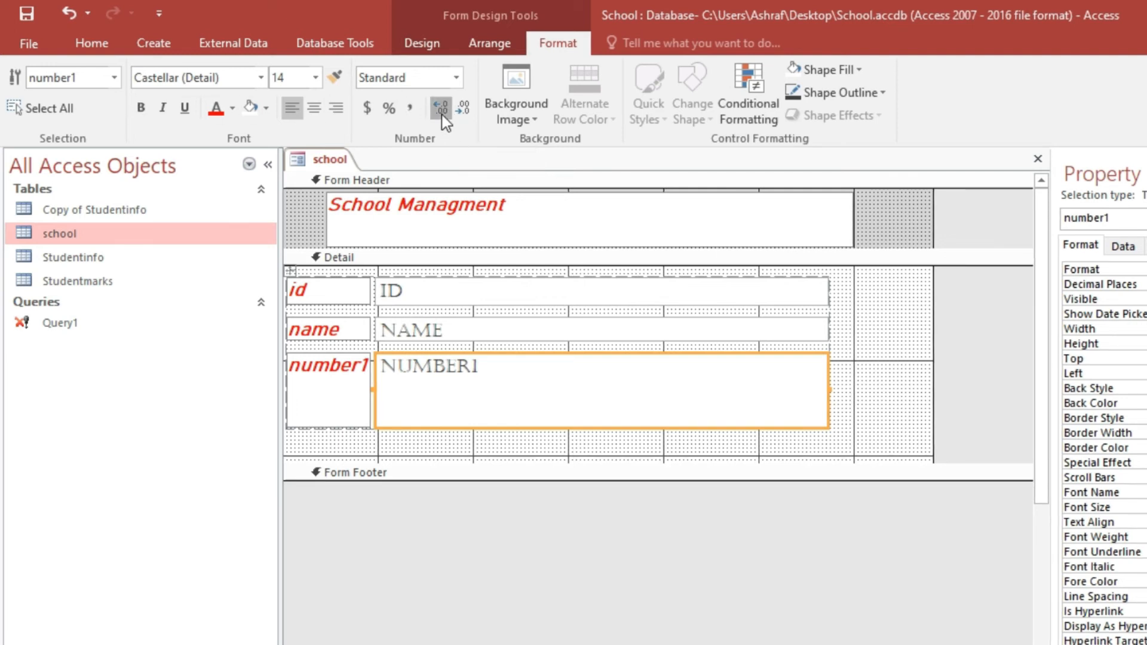
pyautogui.click(438, 44)
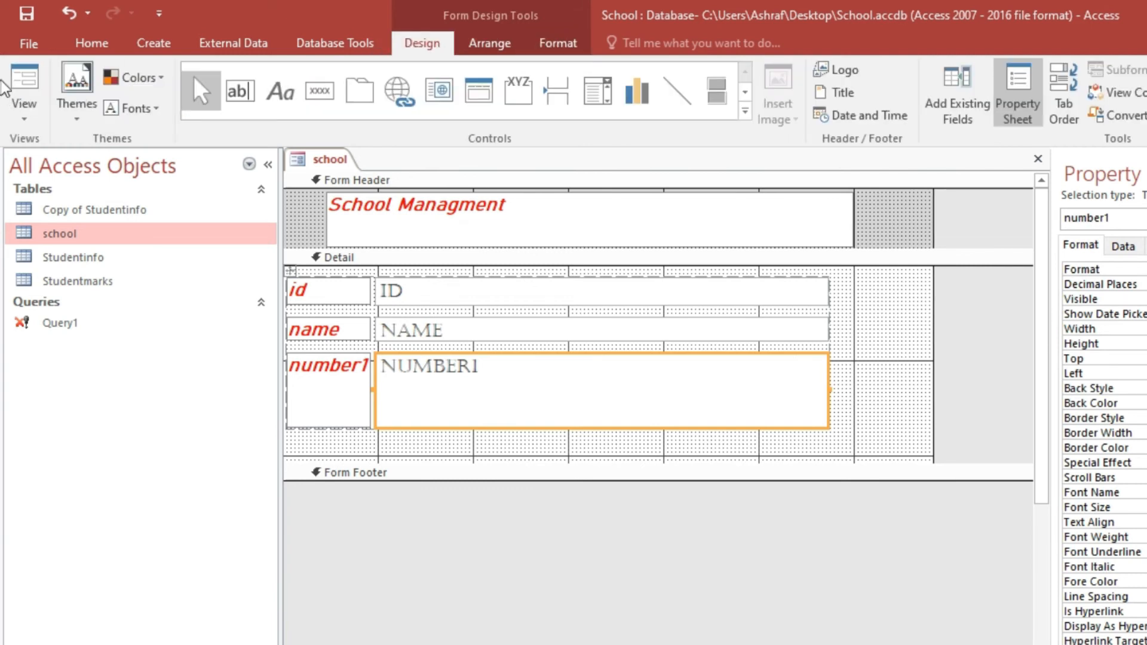
pyautogui.click(22, 91)
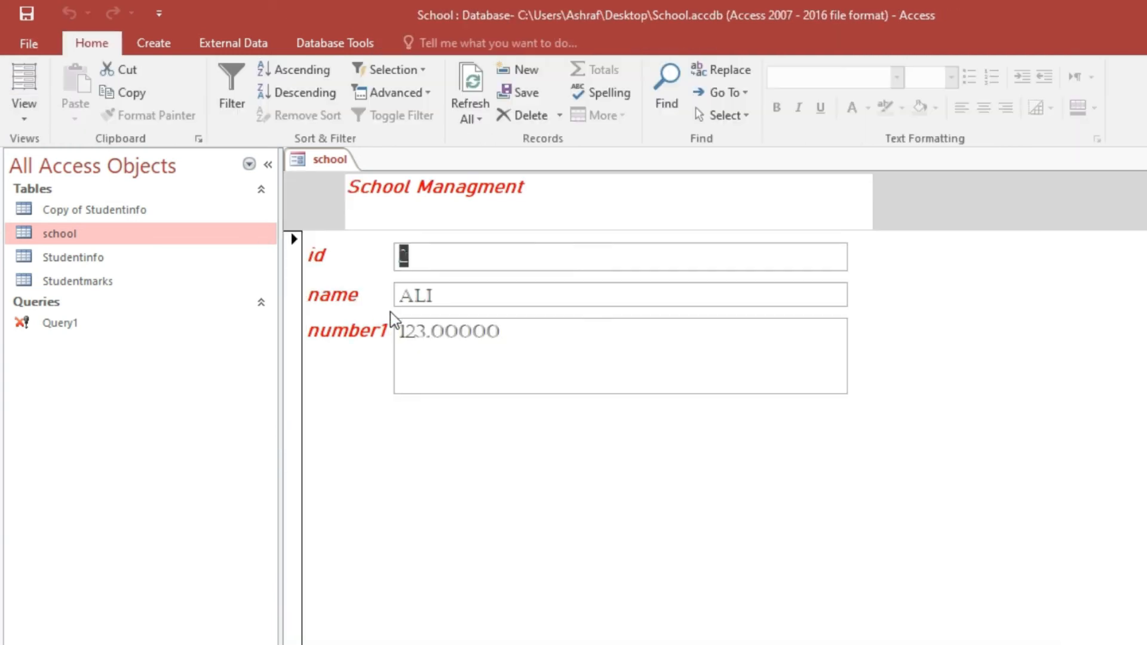
pyautogui.moveTo(432, 334); pyautogui.dragTo(504, 334)
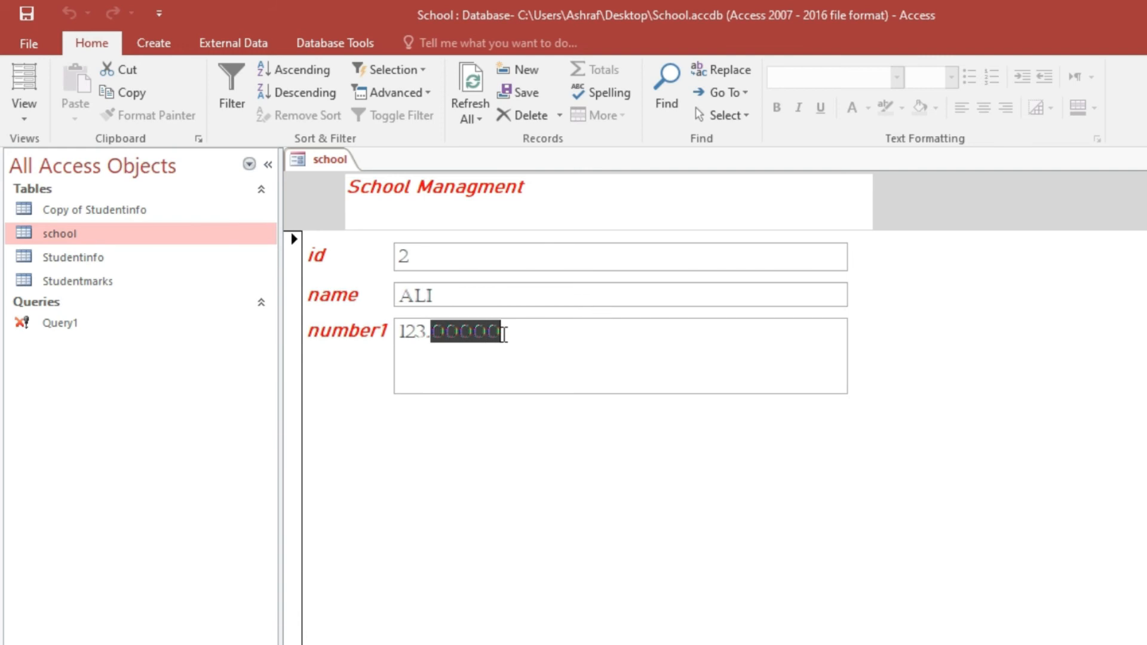
pyautogui.click(488, 332)
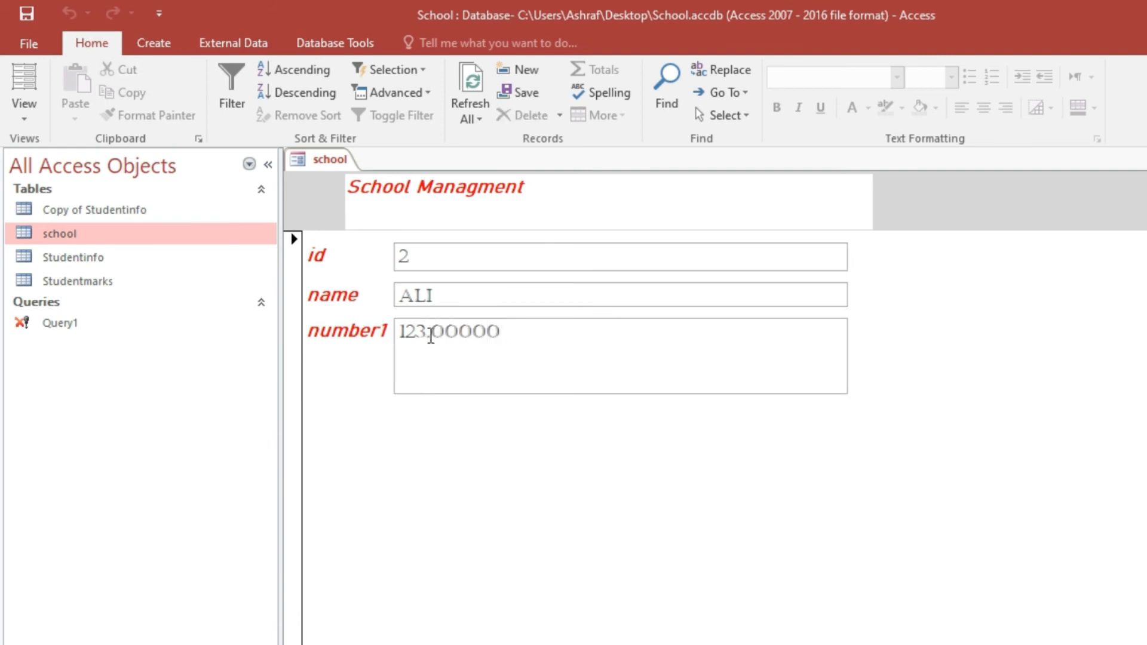
pyautogui.moveTo(432, 334); pyautogui.dragTo(500, 333)
pyautogui.click(500, 334)
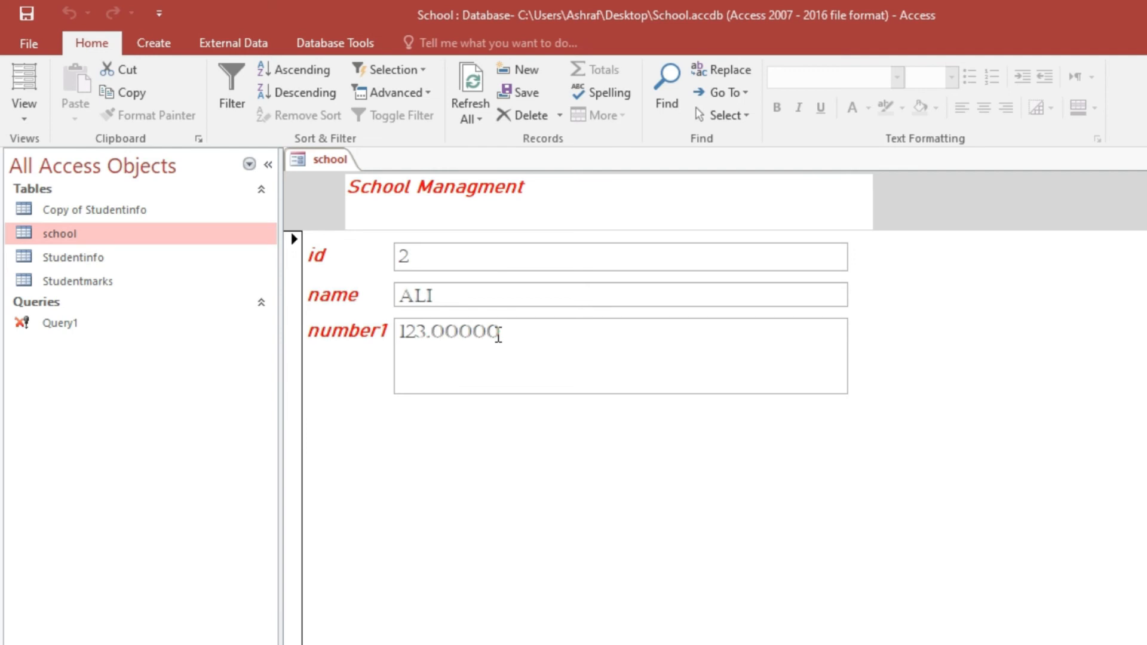
# Decrease the number1 text box to zero decimal places in Design view and preview the value in Form view
pyautogui.rightClick(565, 465)
pyautogui.click(597, 524)
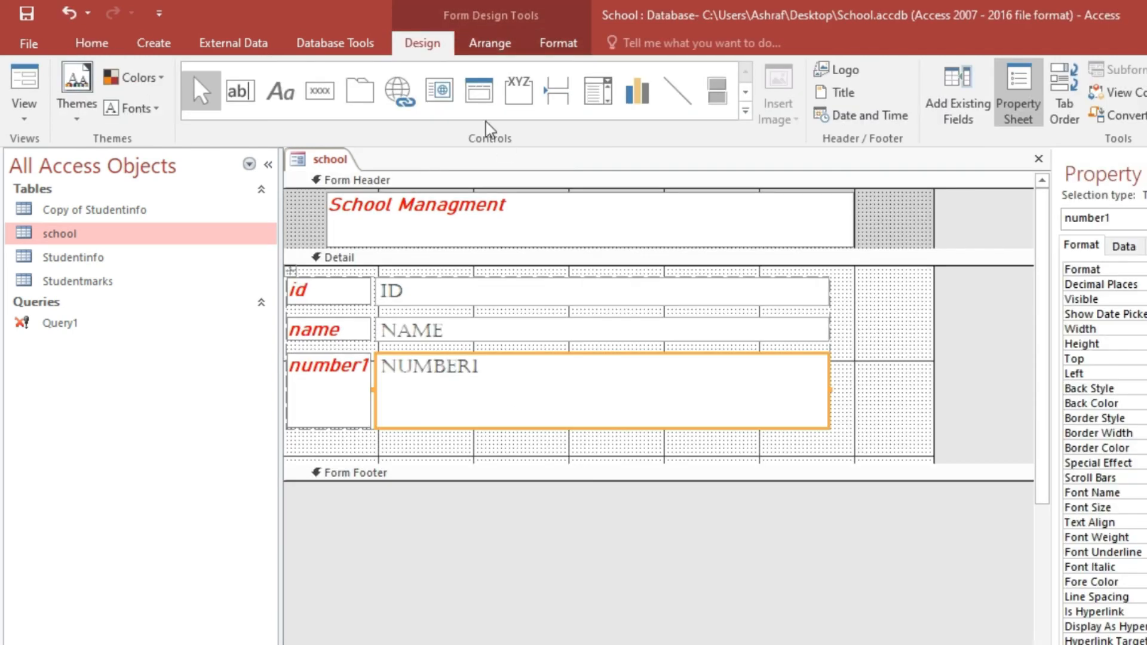
pyautogui.click(571, 41)
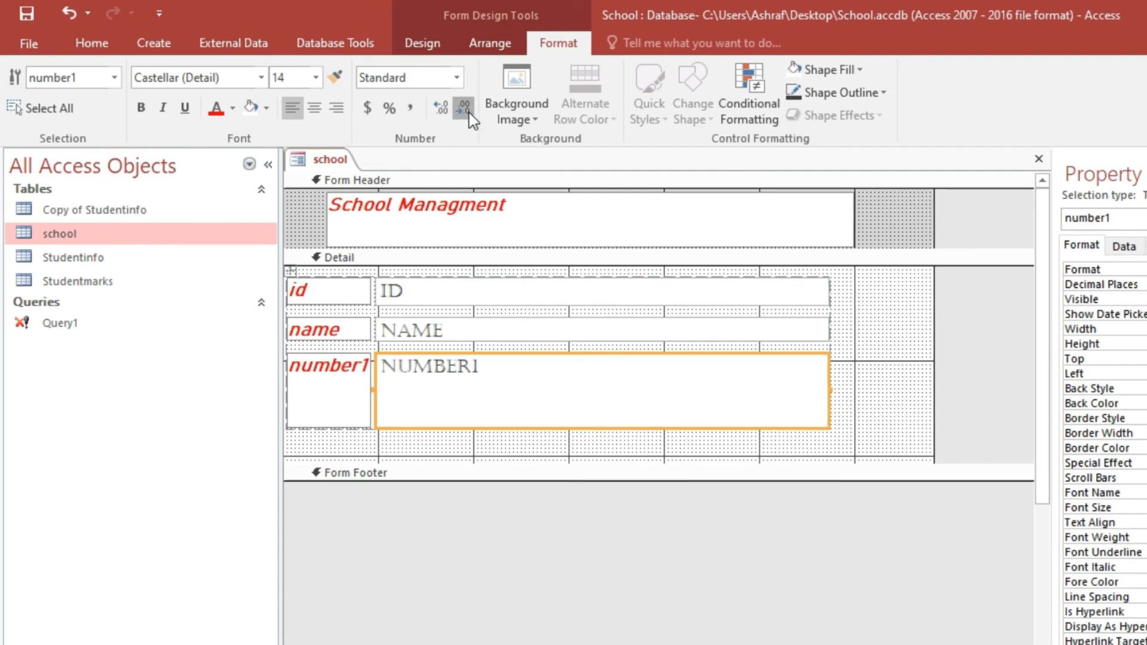
pyautogui.click(426, 45)
pyautogui.click(20, 80)
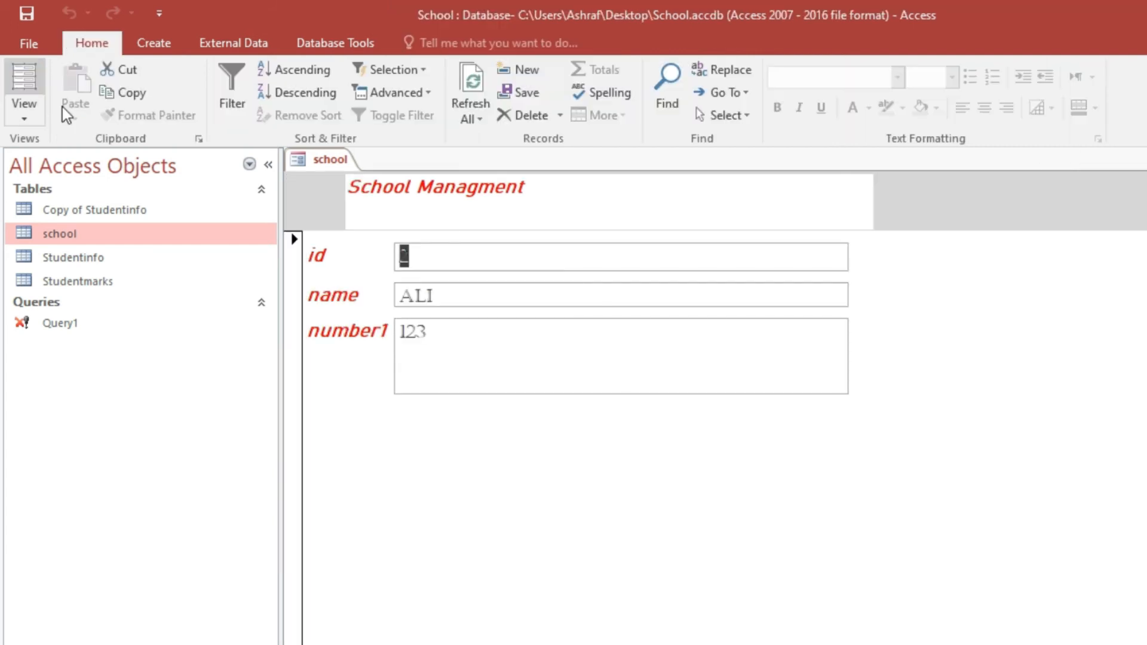
# Apply a.jpg from the Desktop as the form's background image in Design view and preview the form in Form view
pyautogui.rightClick(484, 453)
pyautogui.click(527, 513)
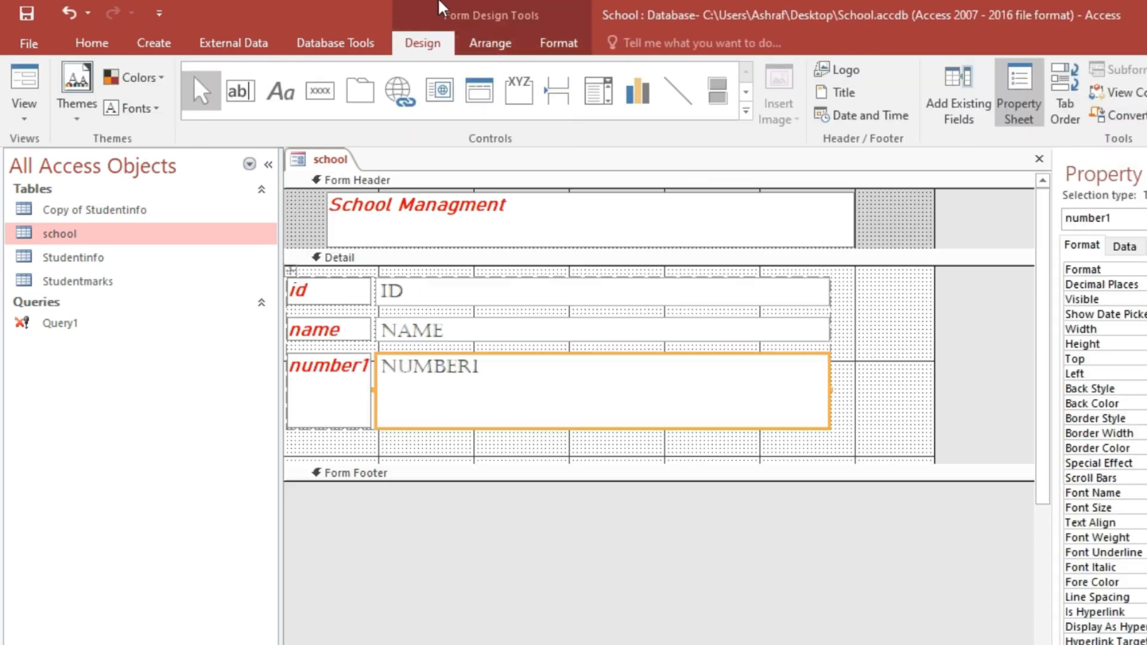
pyautogui.click(555, 43)
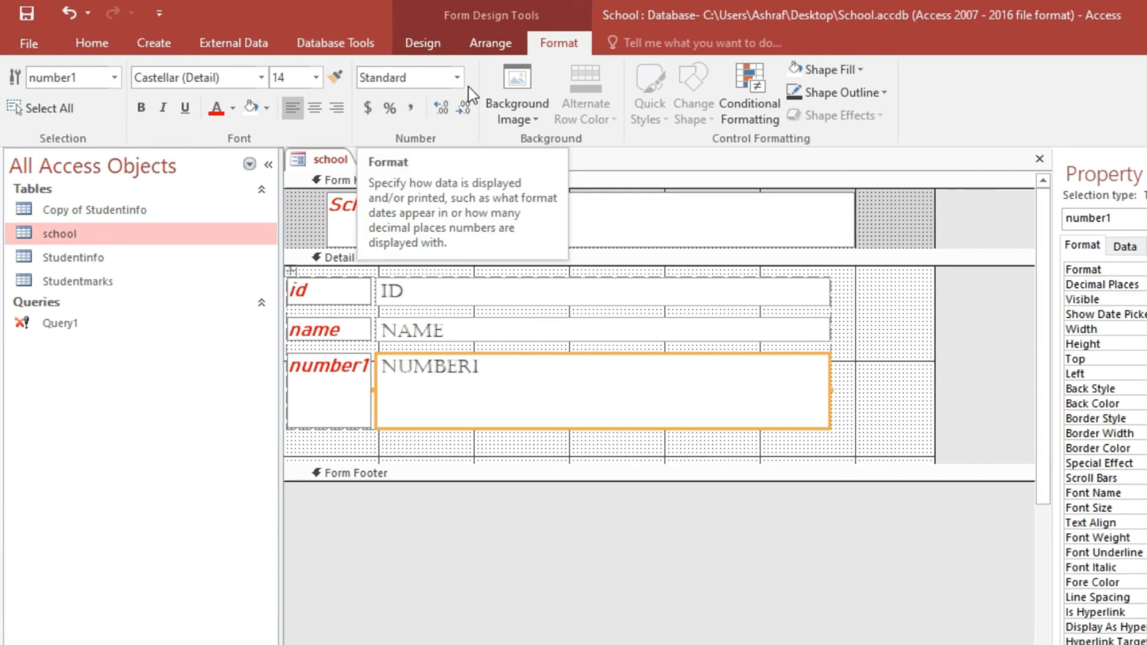
pyautogui.click(527, 122)
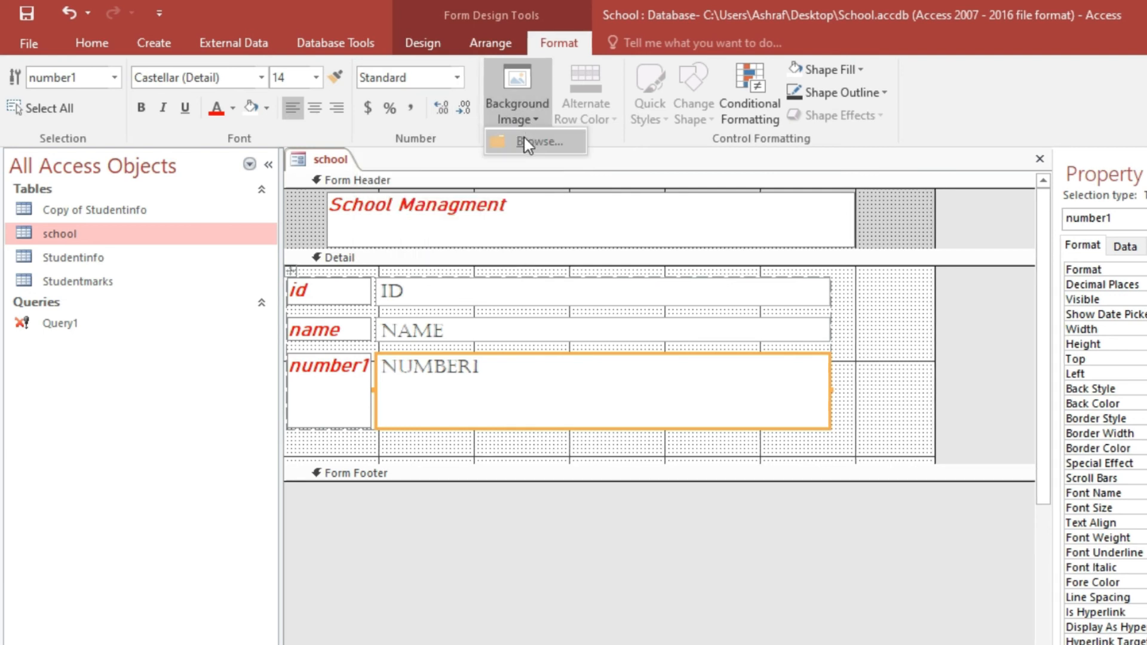
pyautogui.click(525, 139)
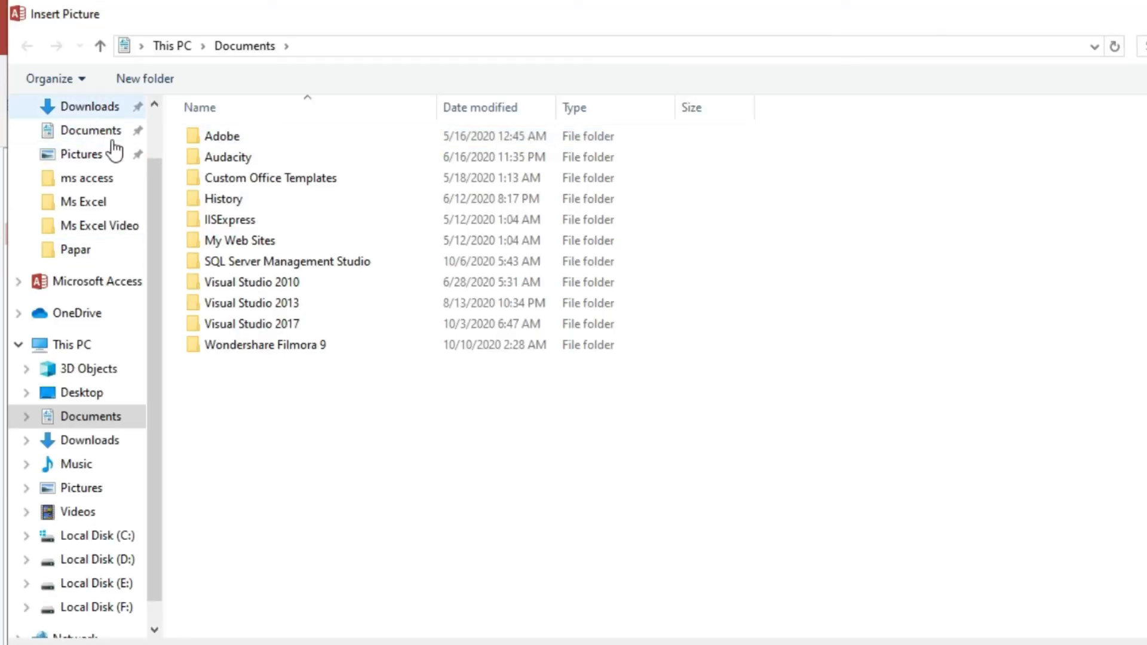
pyautogui.scroll(1, 153, 249)
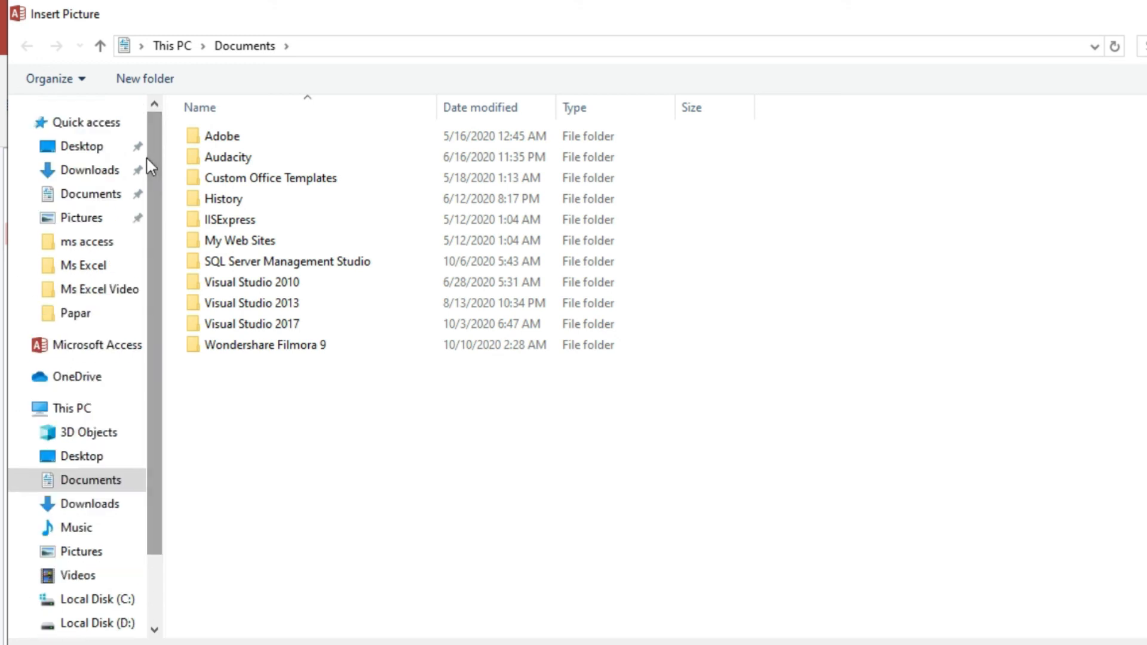
pyautogui.click(83, 151)
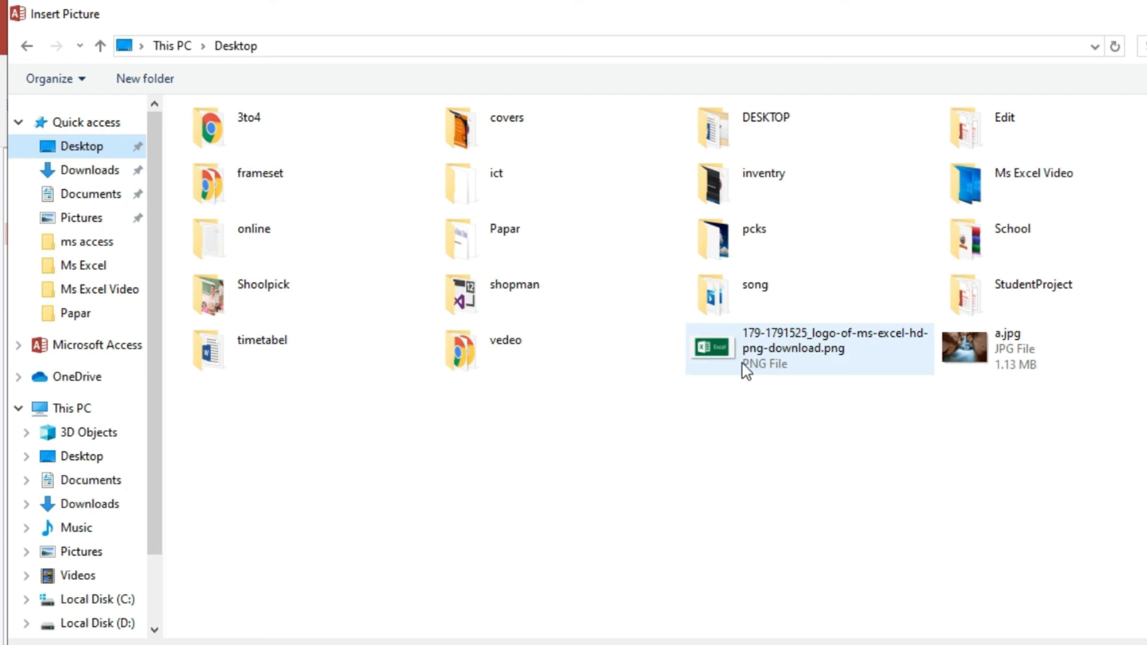
pyautogui.click(963, 358)
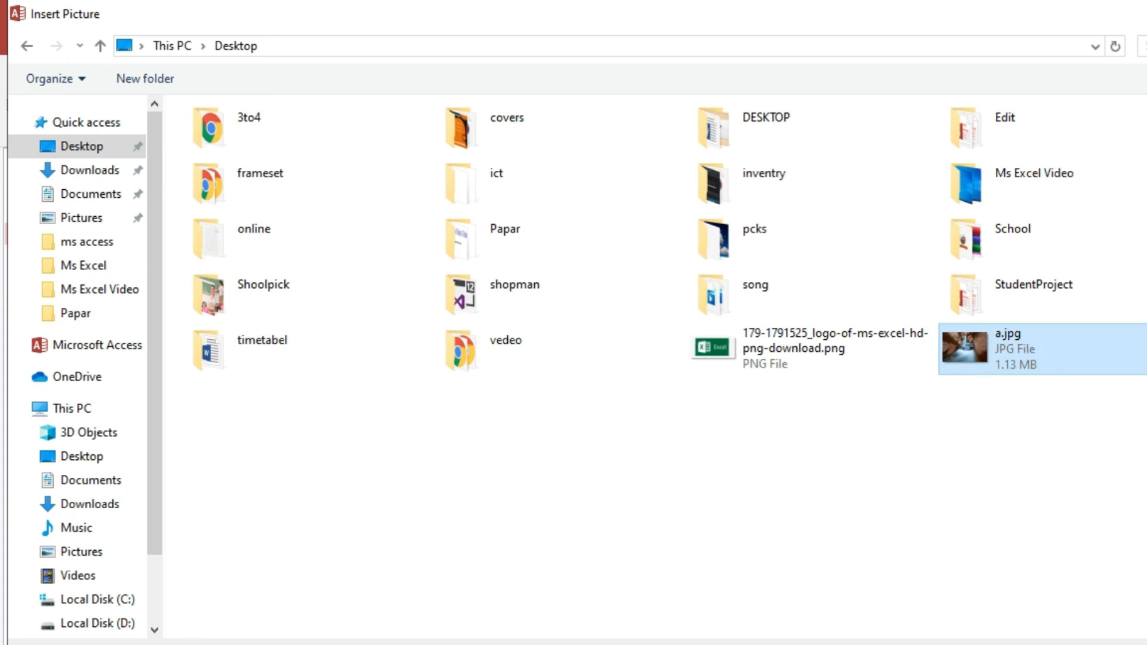
pyautogui.press('Return')
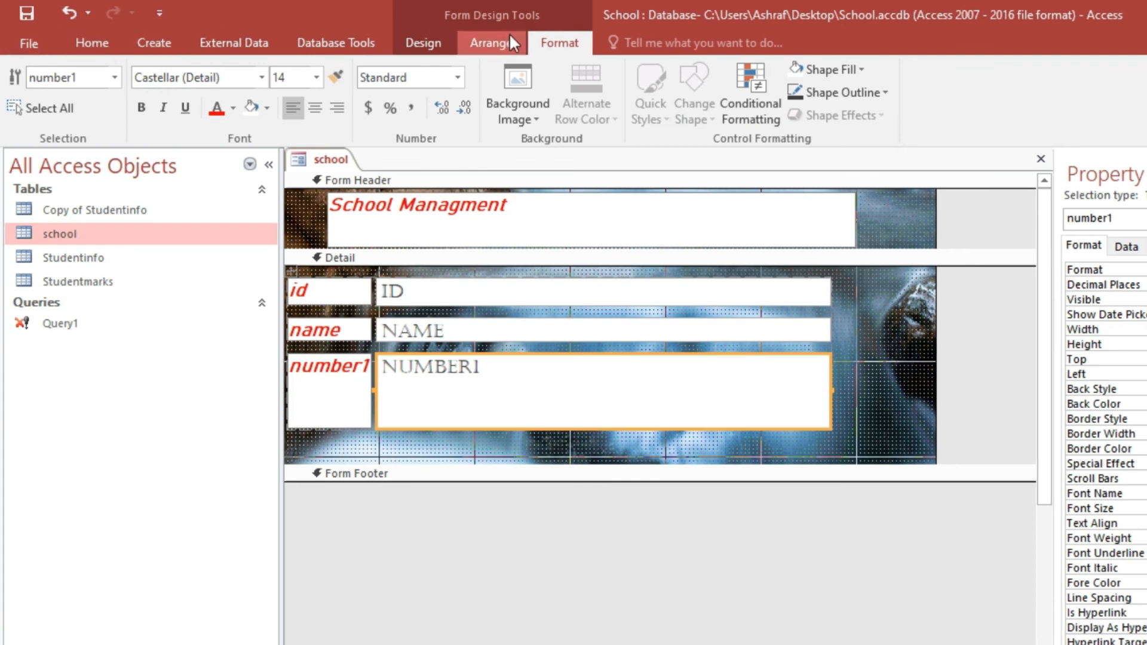
pyautogui.click(417, 47)
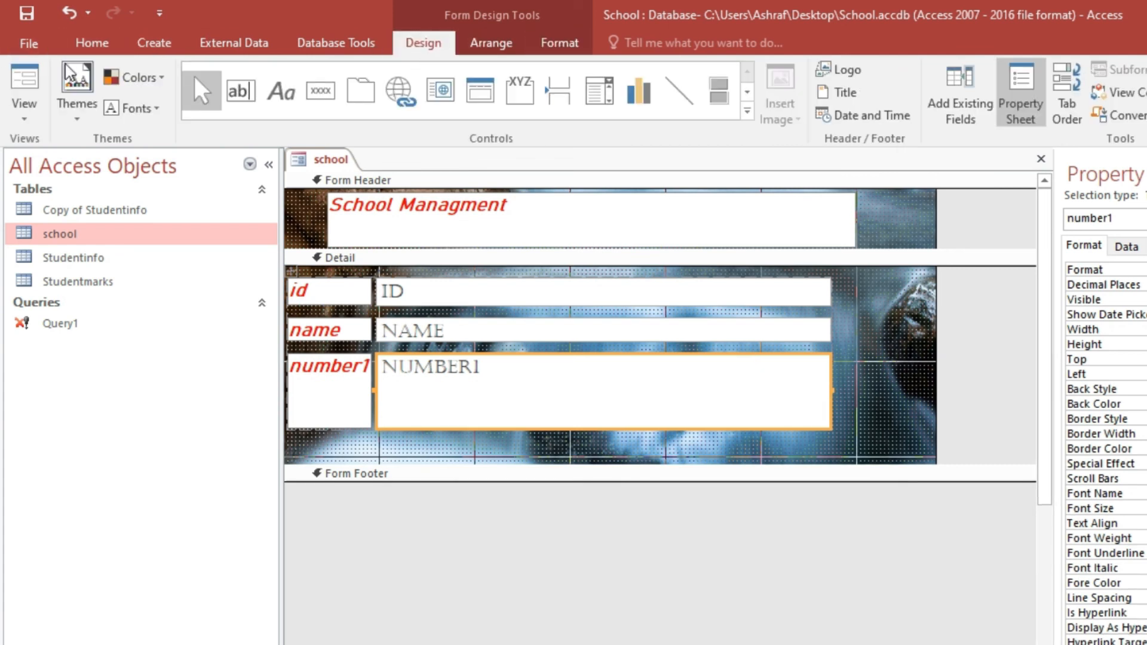
pyautogui.click(9, 77)
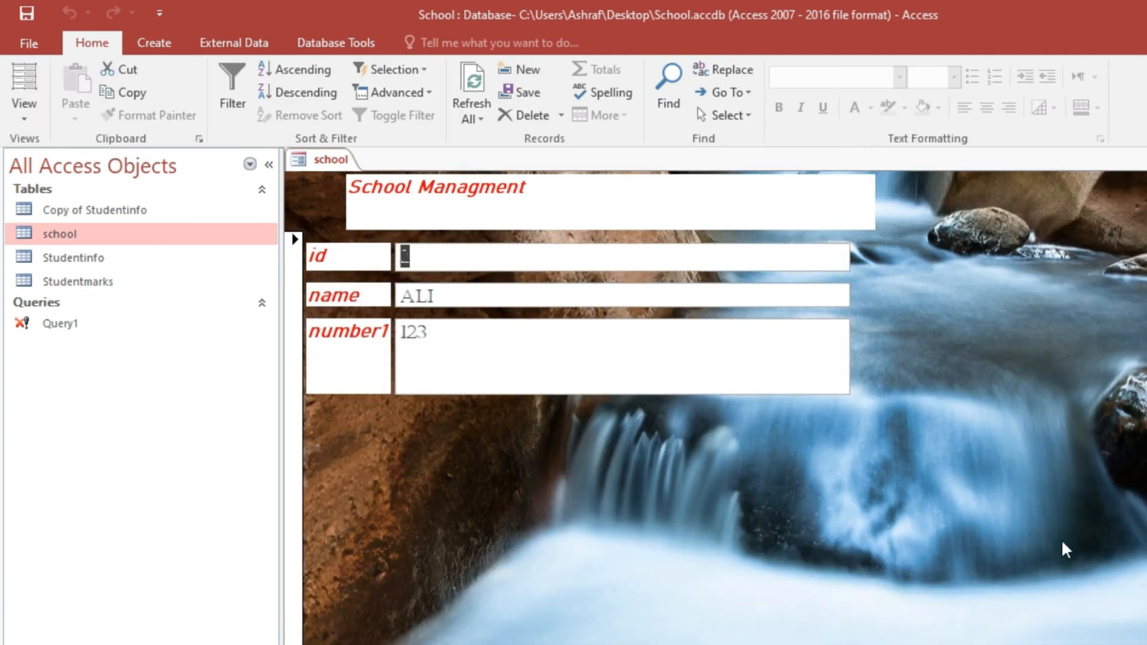
# Return the form to Design view and select its Detail section
pyautogui.rightClick(1075, 417)
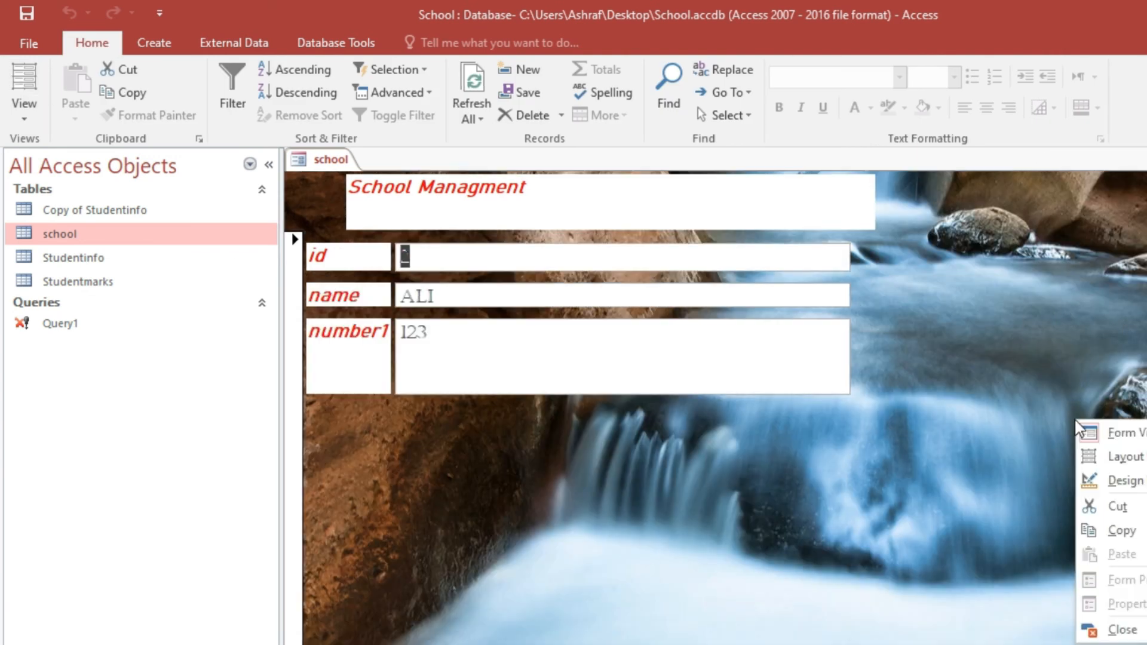
pyautogui.click(1119, 481)
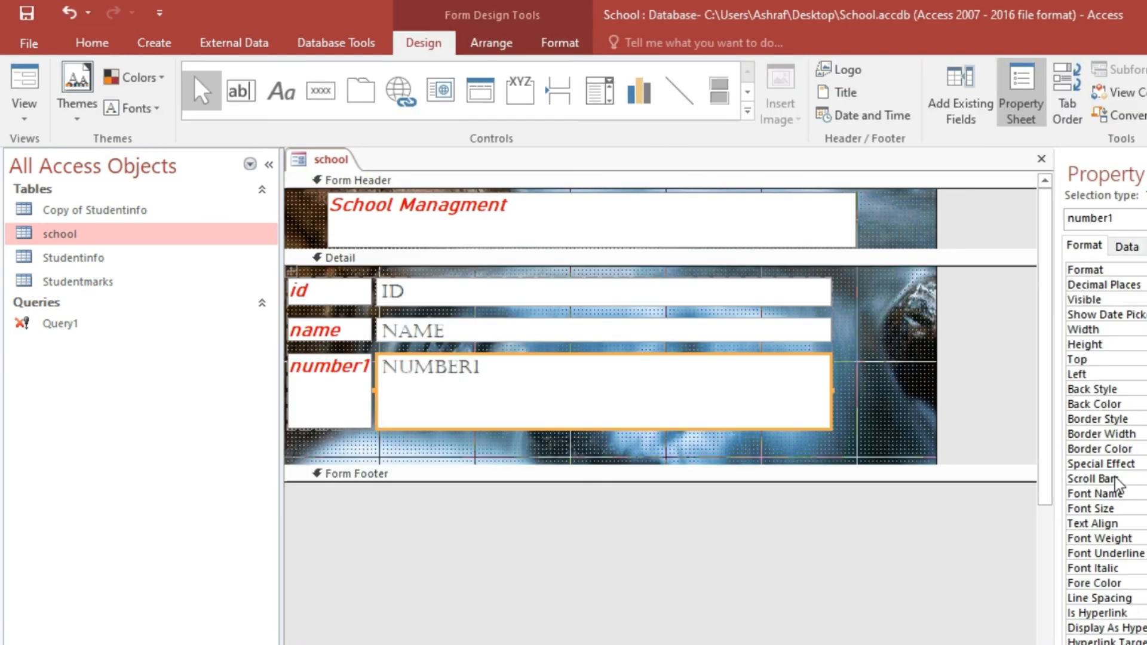
pyautogui.click(902, 346)
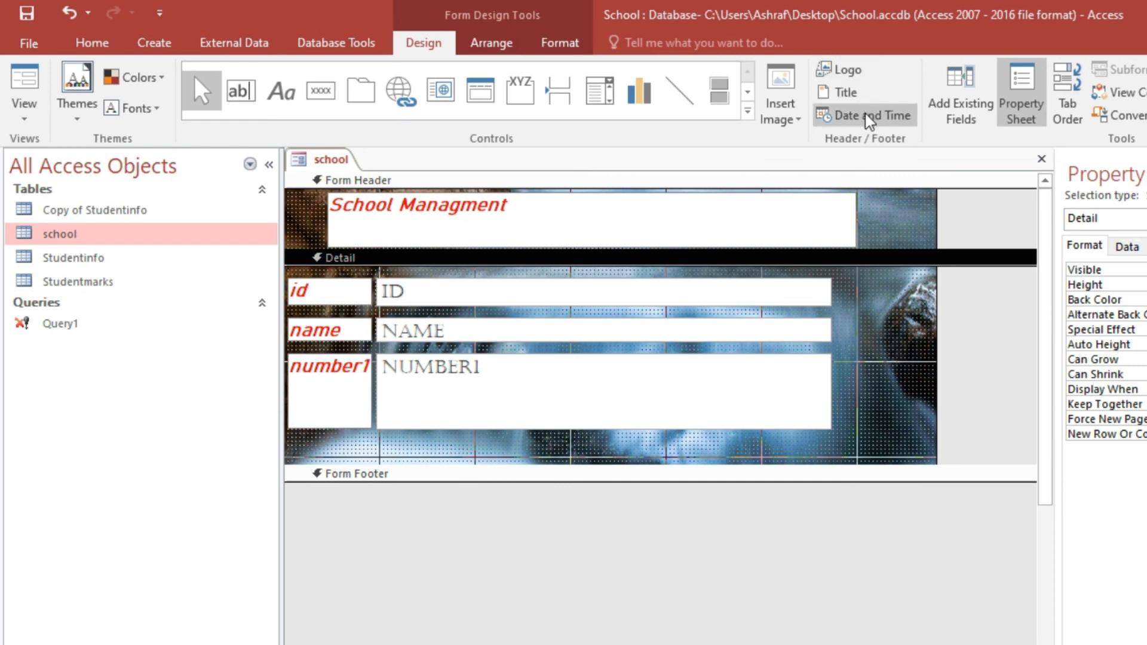